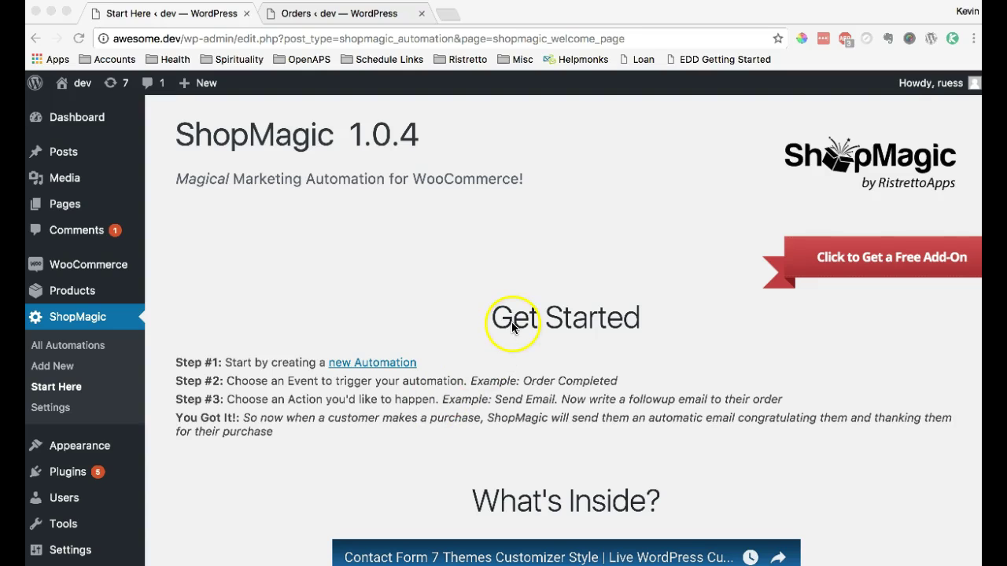
Step: From the ShopMagic automations list, start a new automation
left_click(362, 361)
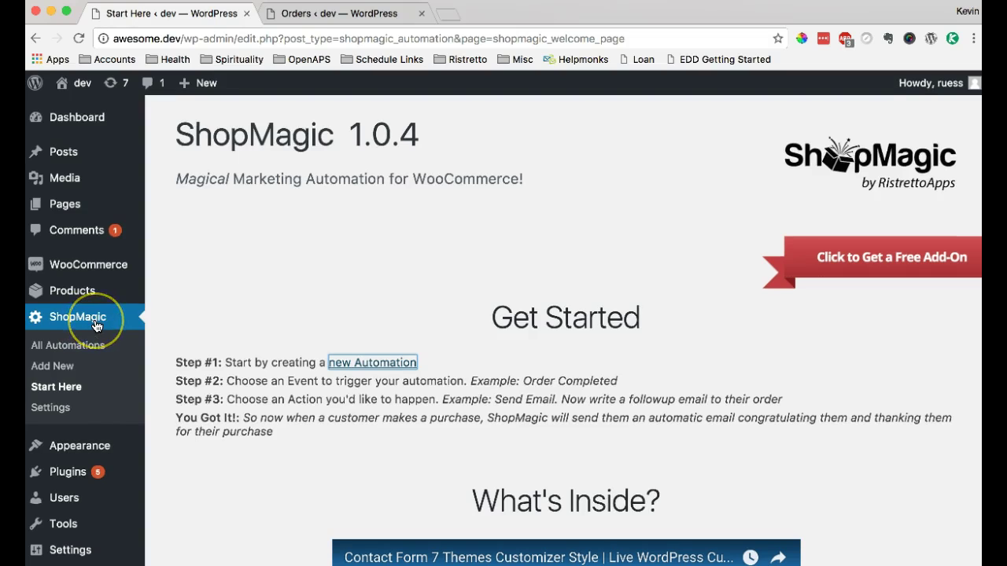
left_click(62, 350)
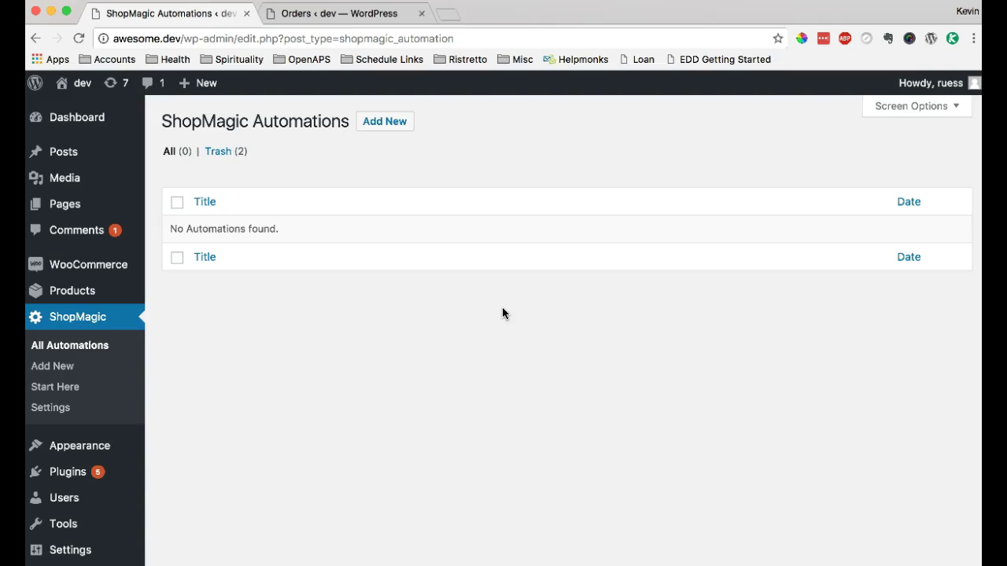
left_click(397, 121)
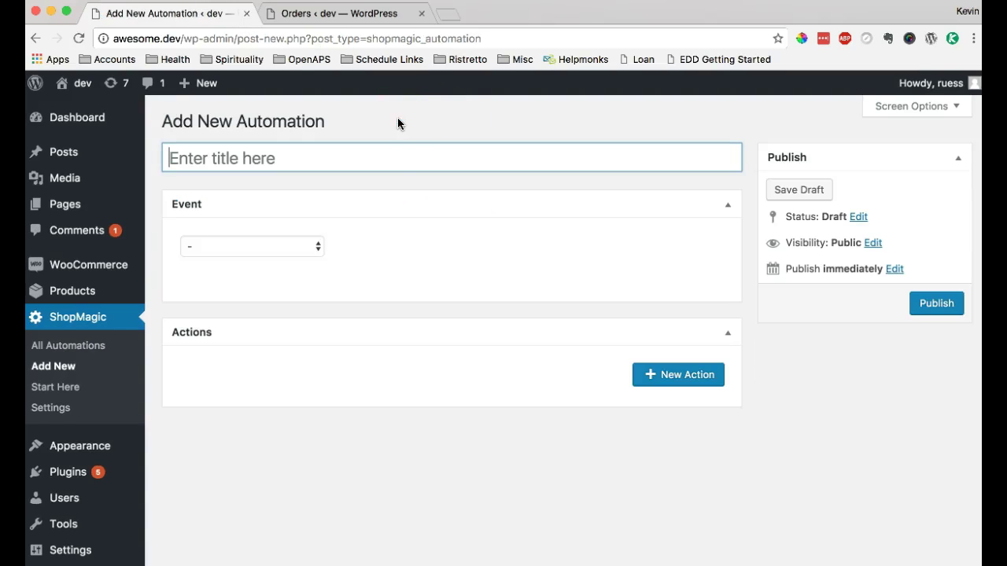
Step: Title the new automation 'Thank You Email - French Press'
left_click(375, 160)
key("shift")
type("Thank ")
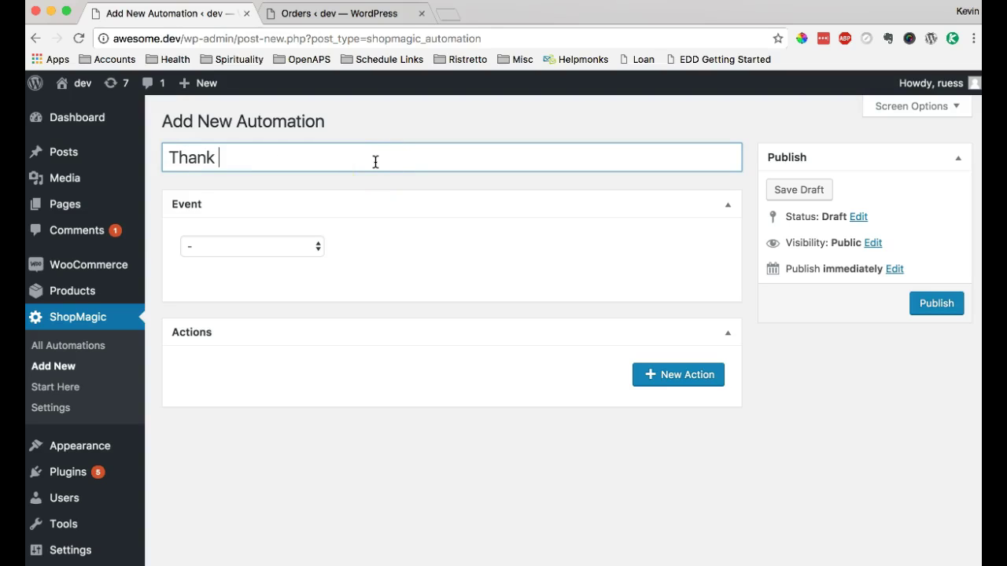
type("You Email - Fren")
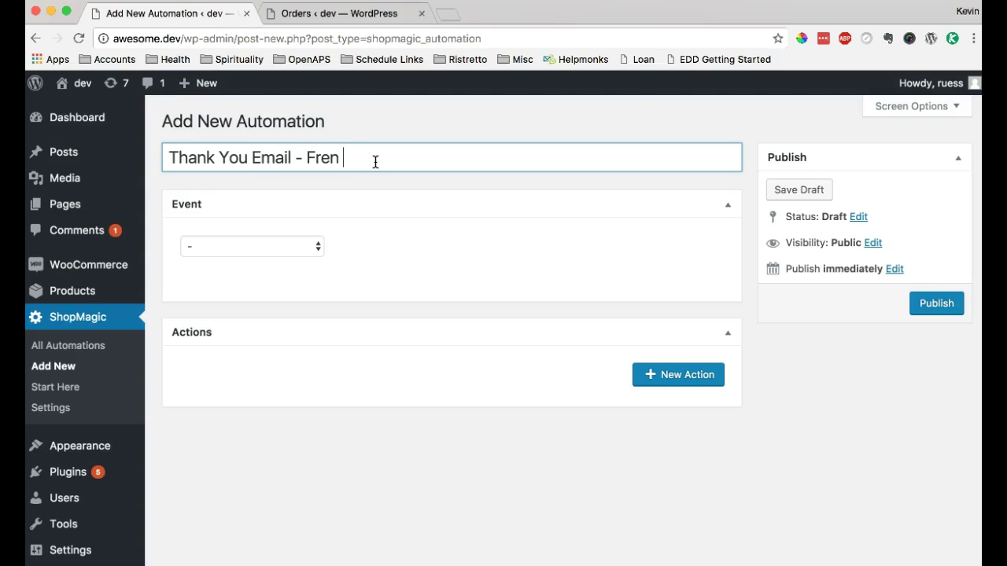
type("ch Press")
left_click(512, 216)
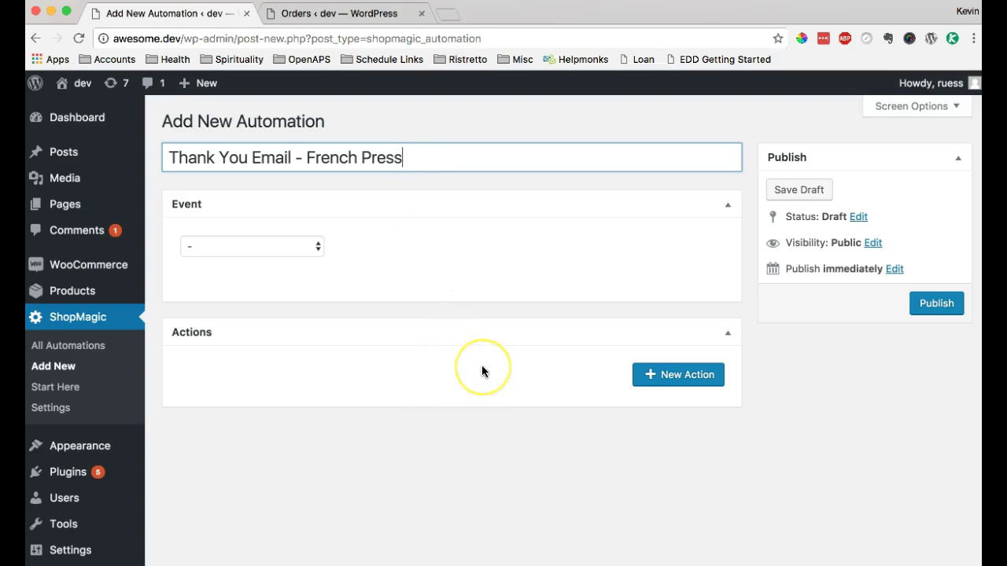
Step: Set the automation's trigger event to Product Purchased and publish it
left_click(315, 250)
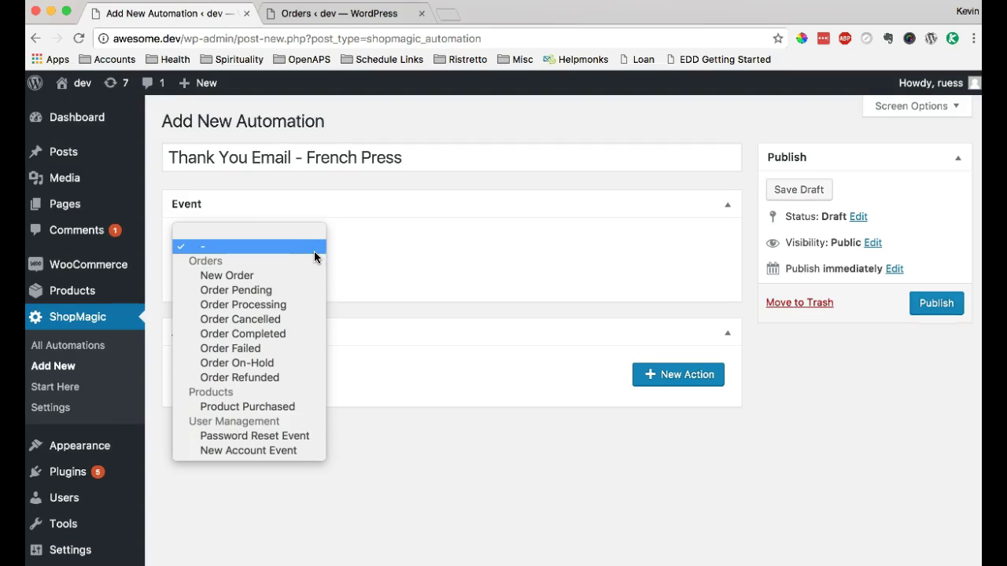
left_click_drag(315, 255, 246, 410)
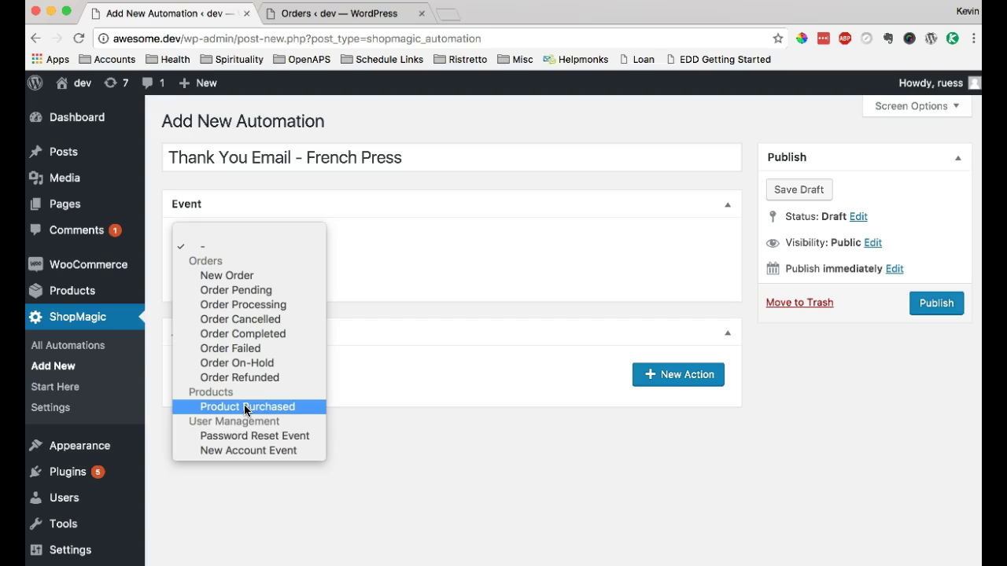
left_click(247, 444)
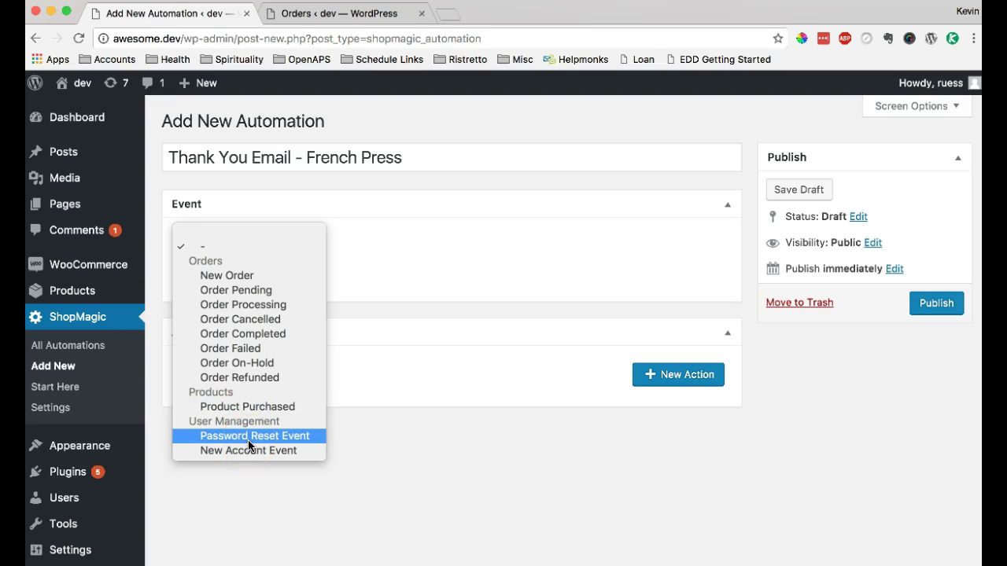
left_click(255, 448)
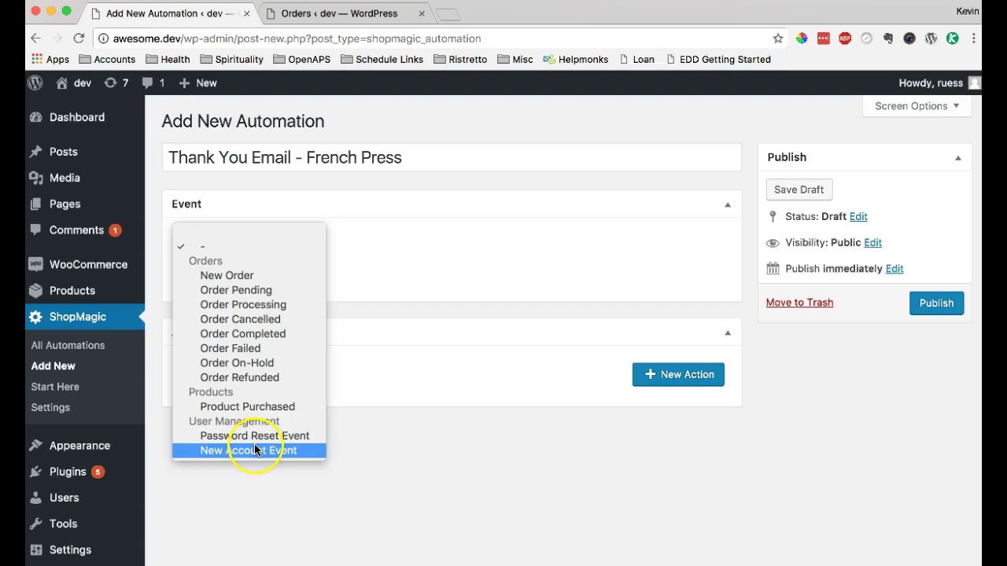
left_click(276, 407)
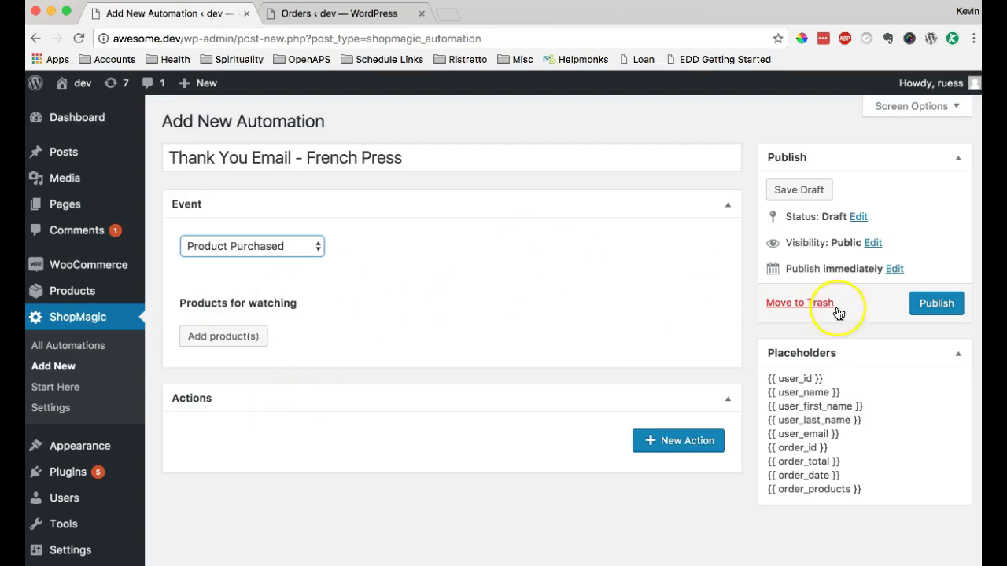
left_click(925, 304)
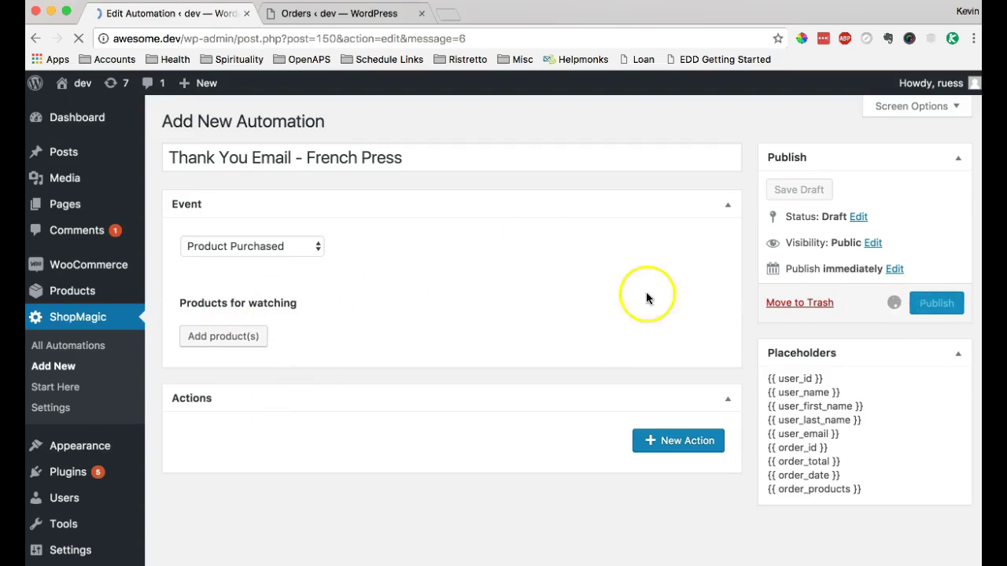
Step: Search 'fren' and add 10 – French Press to the products to watch
left_click(225, 382)
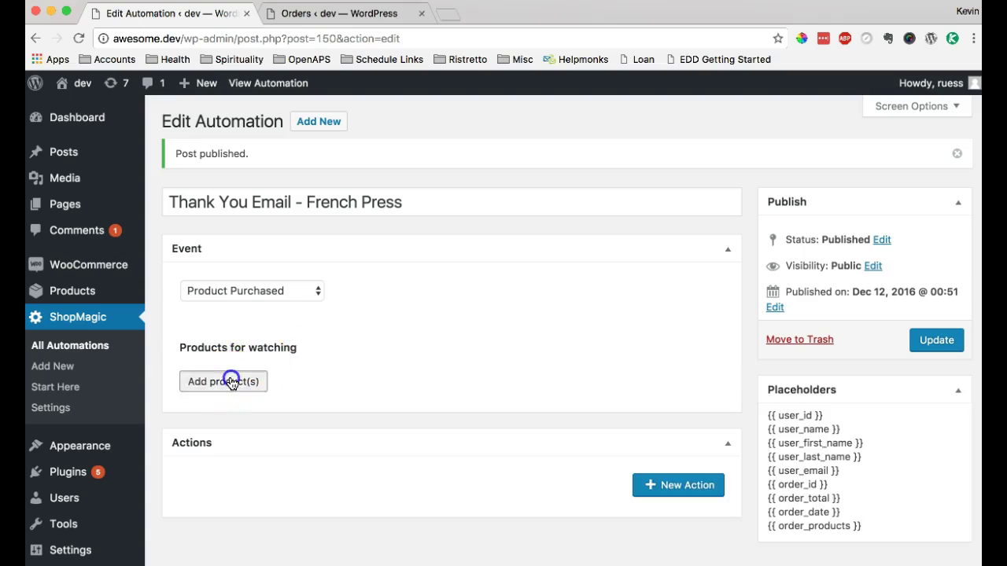
left_click(389, 353)
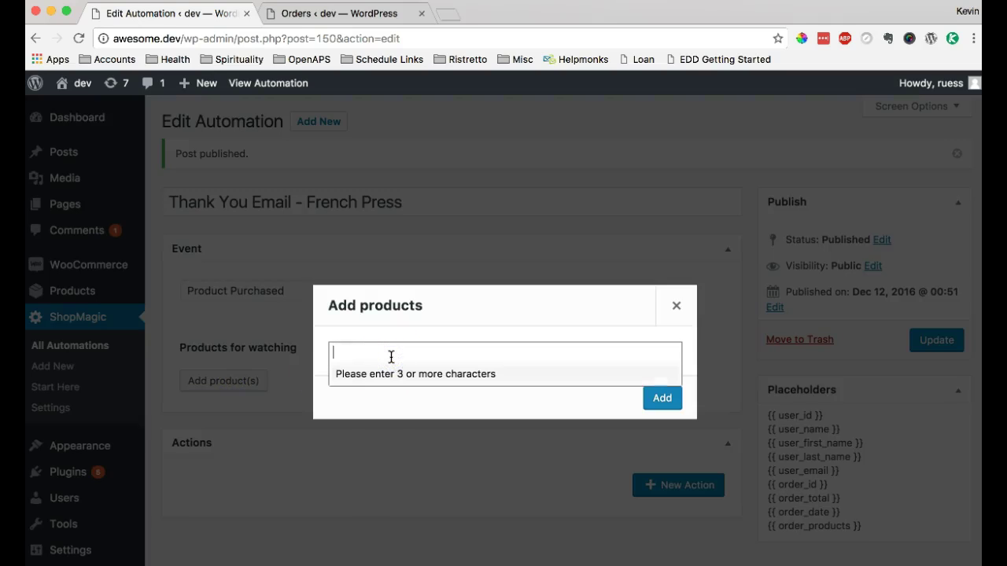
type("fren")
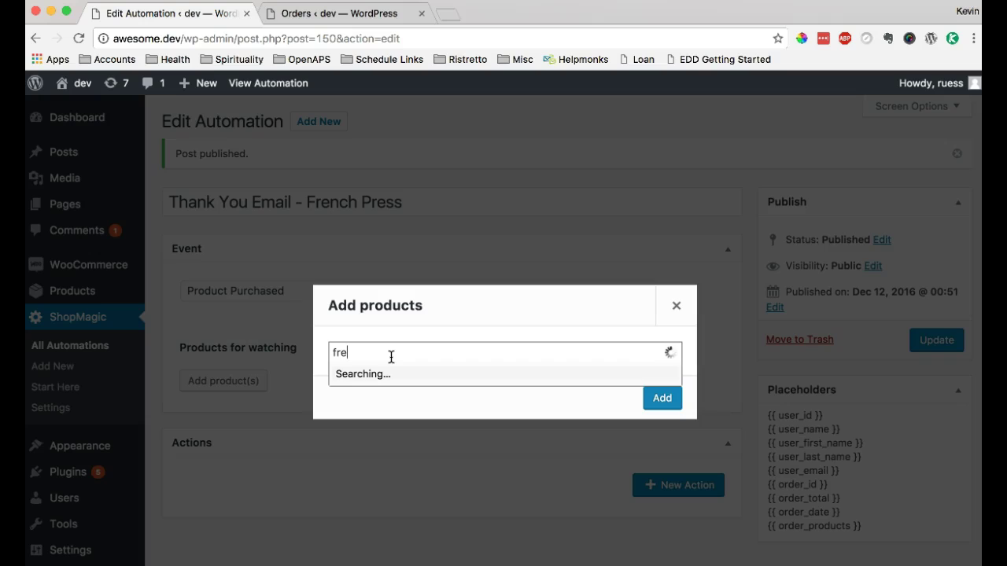
left_click(393, 376)
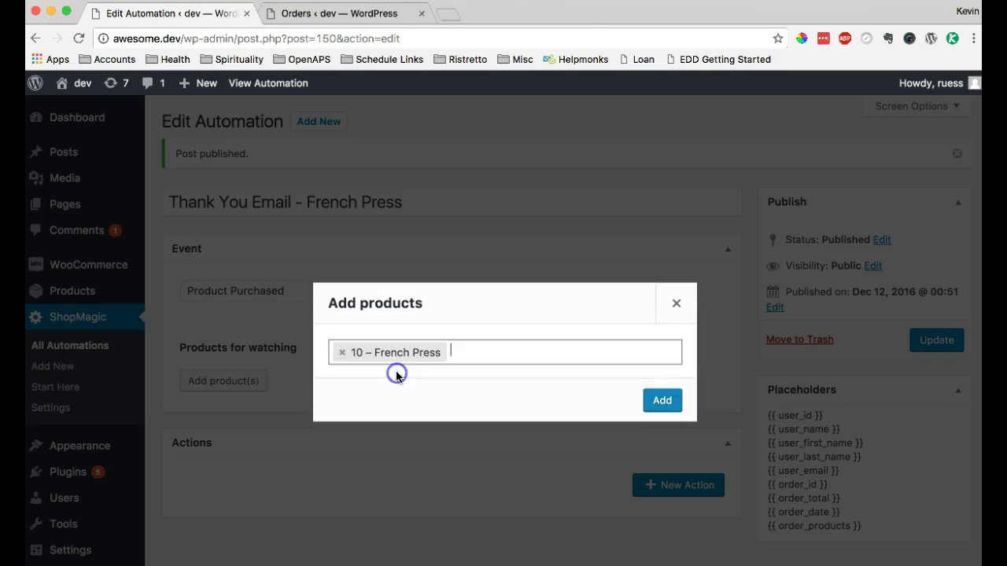
left_click(660, 402)
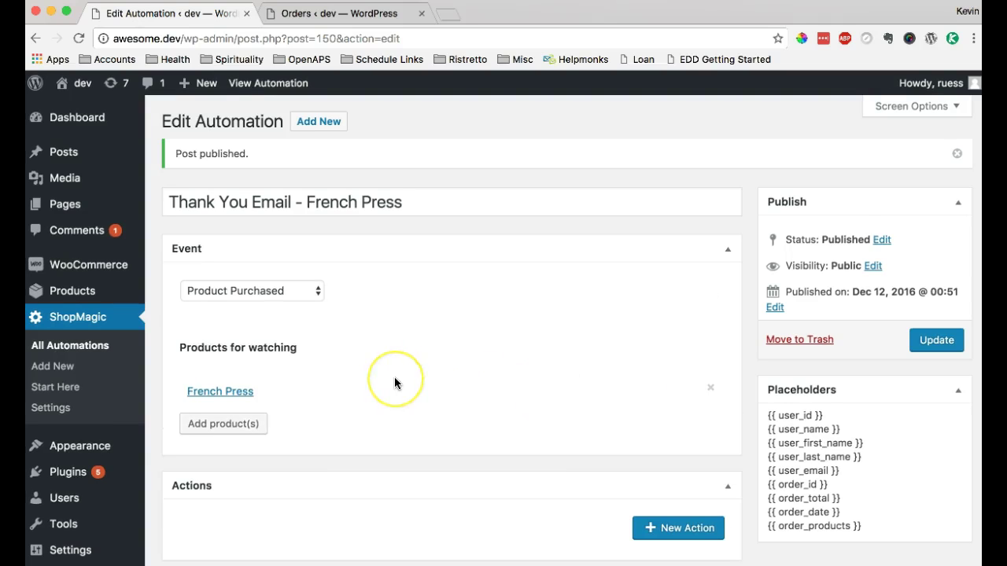
left_click(319, 383)
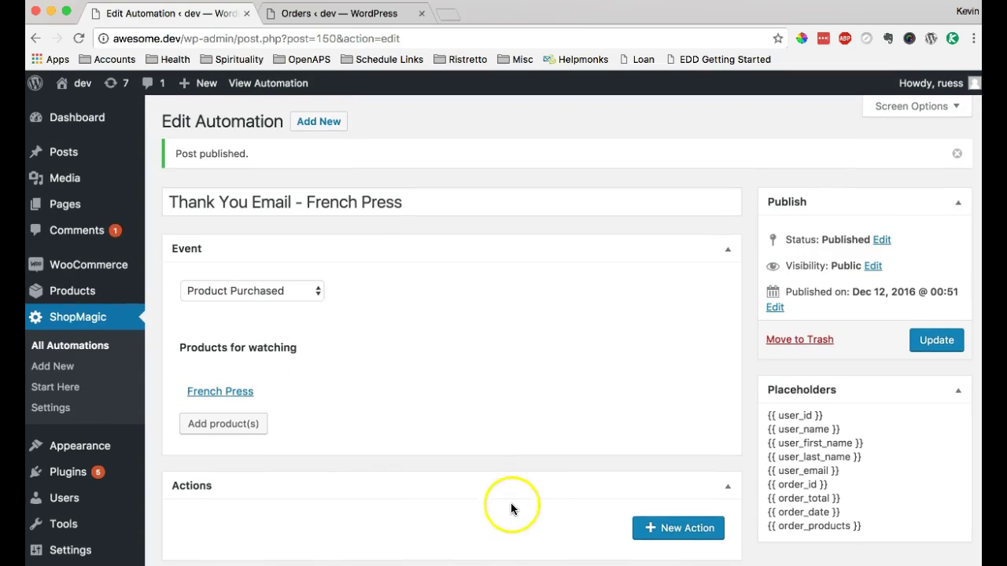
Step: Add actions to the automation, then remove the extra second and third, keeping Action #1
left_click(665, 527)
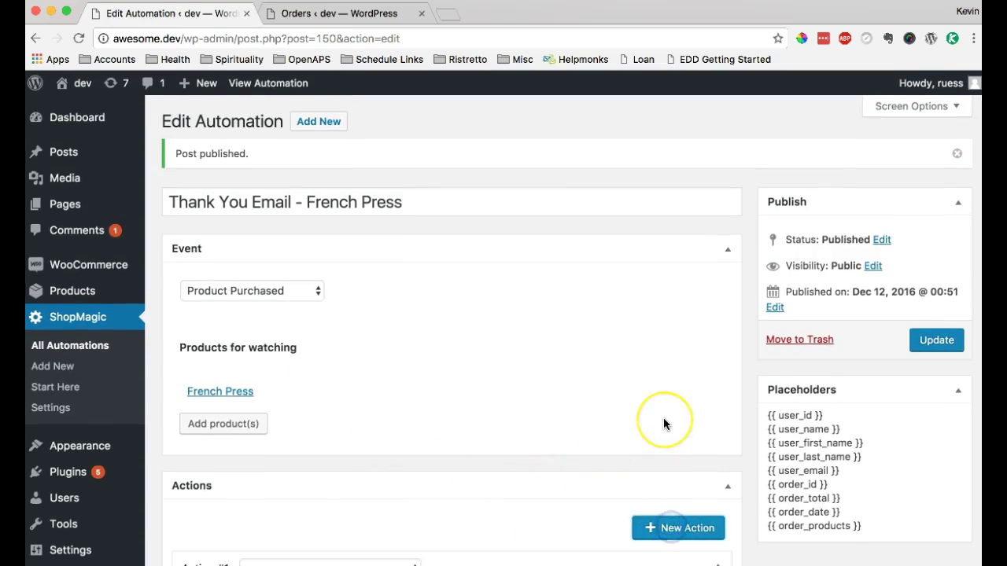
scroll(663, 418, "down", 5)
scroll(663, 423, "down", 1)
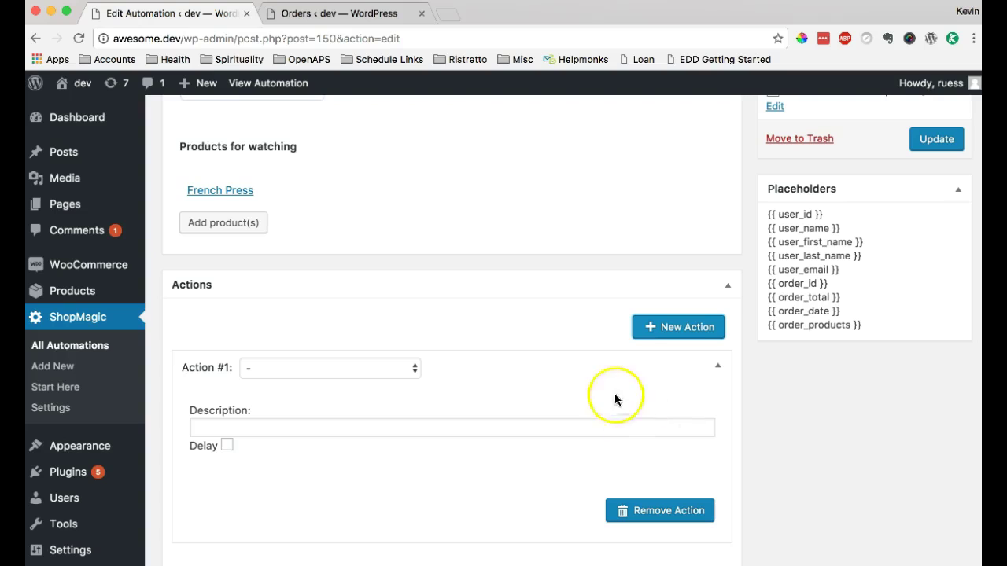
left_click(692, 329)
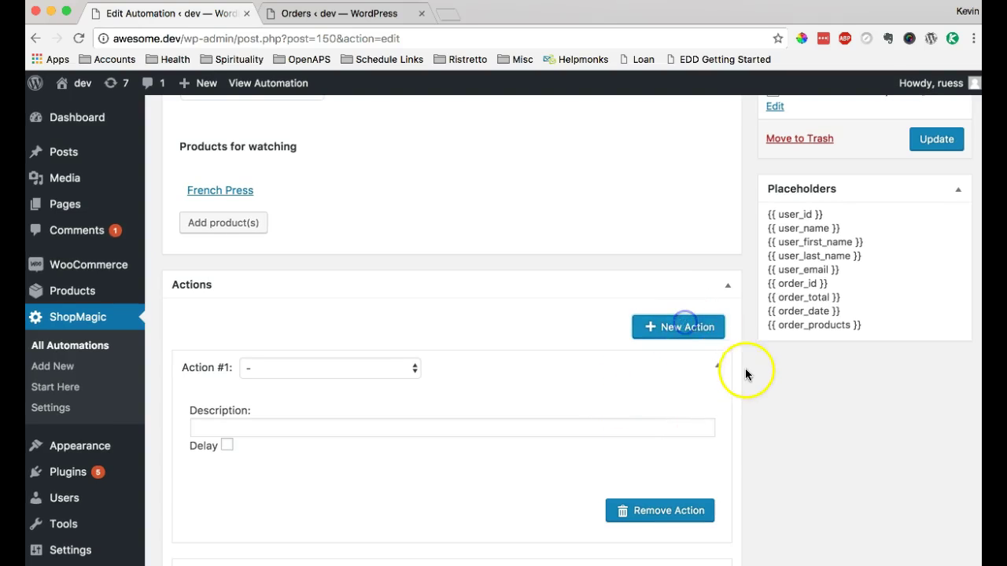
scroll(744, 376, "down", 3)
scroll(744, 376, "down", 2)
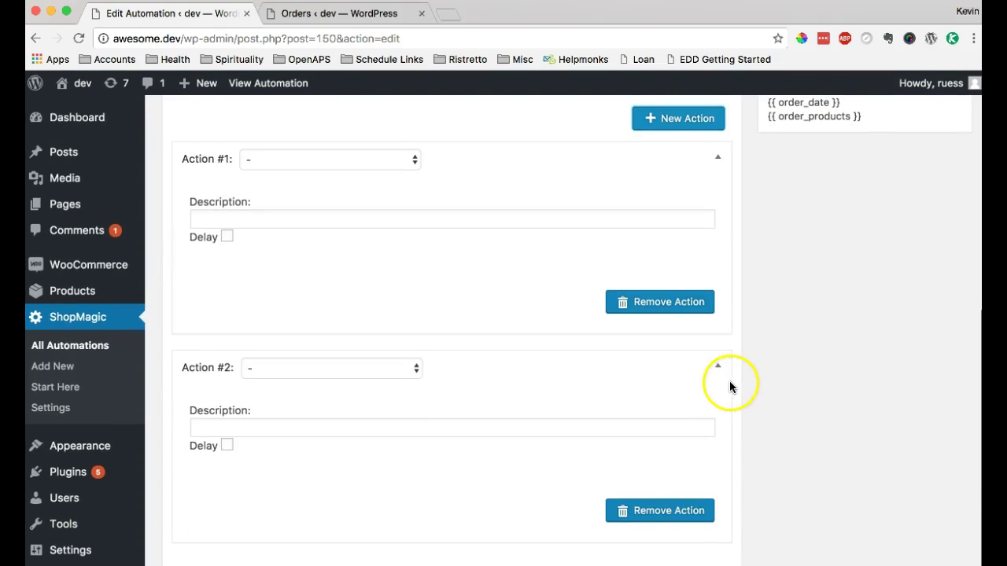
left_click(676, 120)
scroll(700, 326, "down", 5)
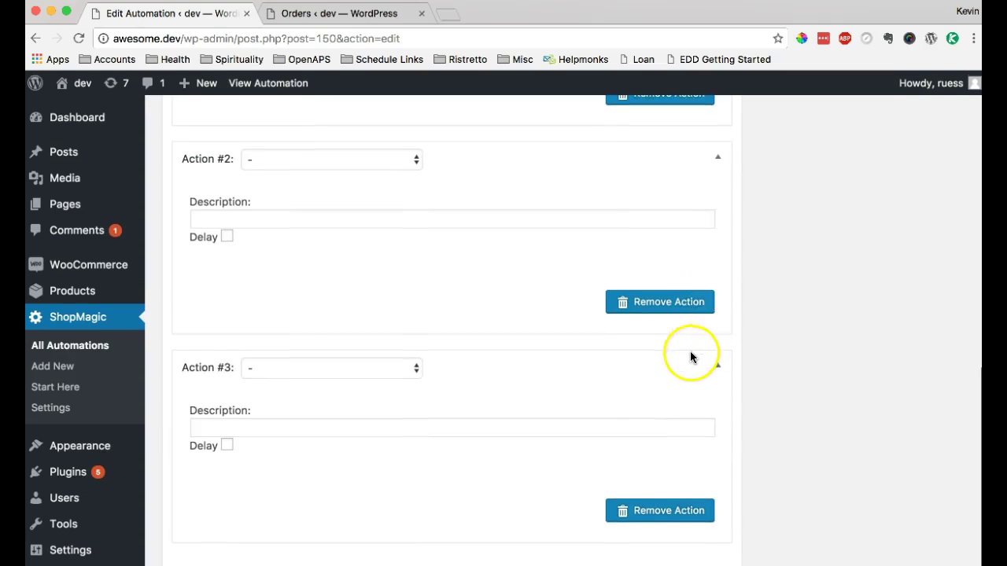
scroll(411, 367, "up", 5)
scroll(471, 410, "up", 2)
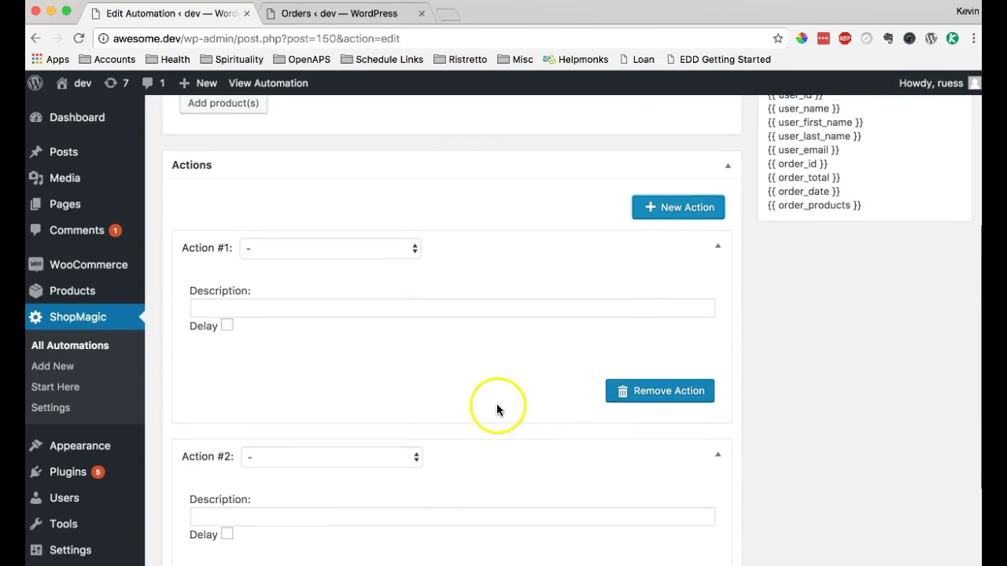
scroll(685, 444, "down", 5)
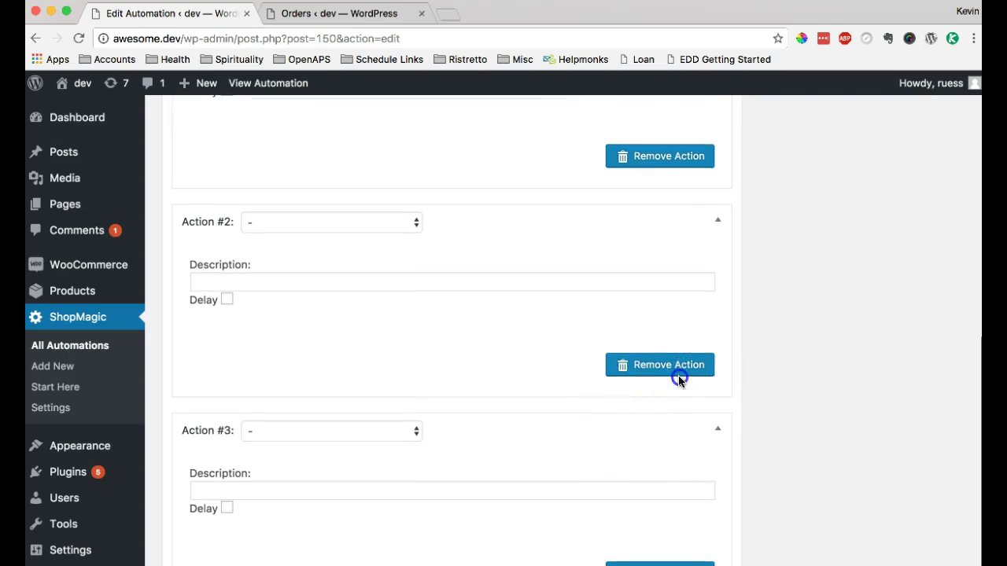
left_click(679, 370)
left_click(660, 511)
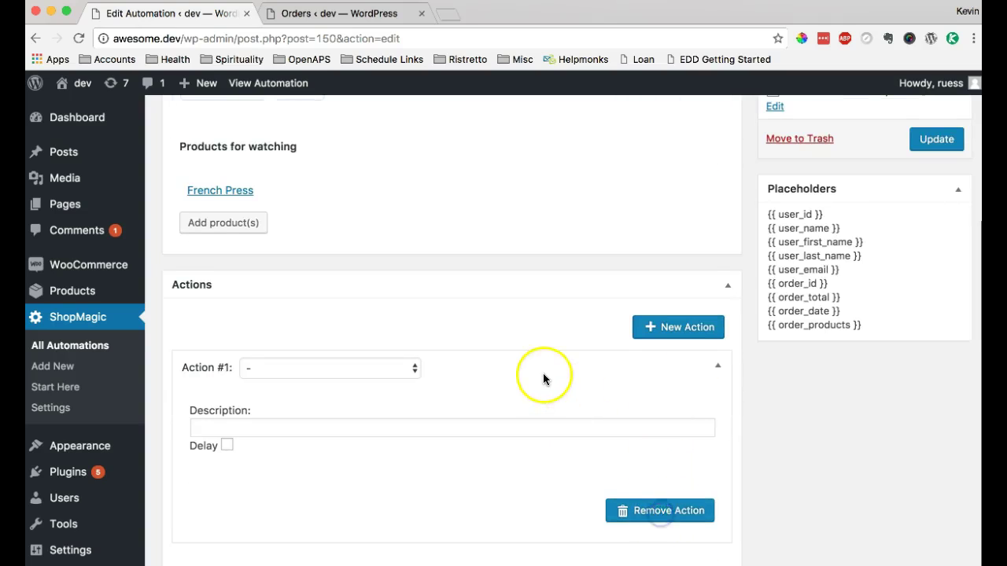
Step: Set Action #1's type to Send Email
left_click(383, 367)
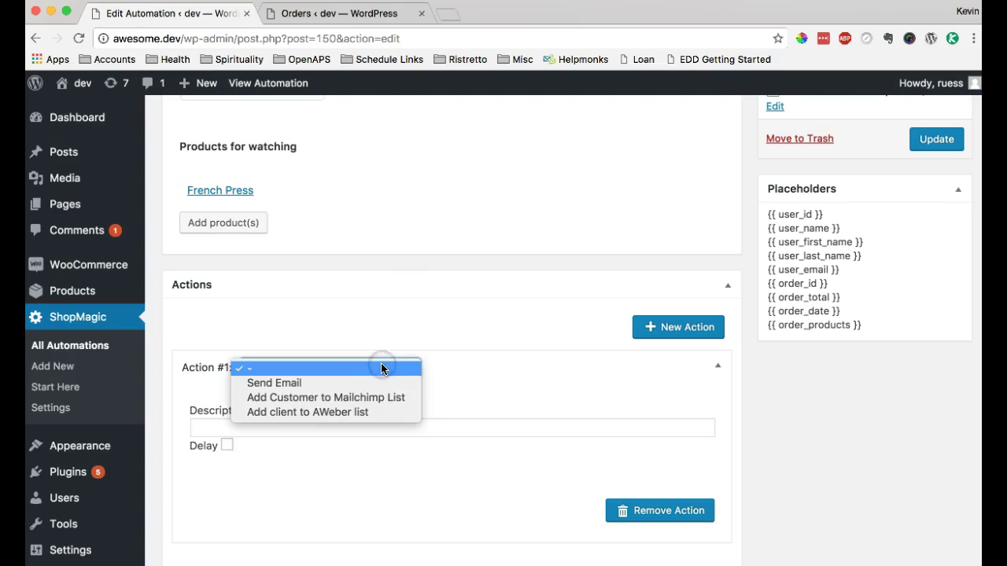
left_click(321, 383)
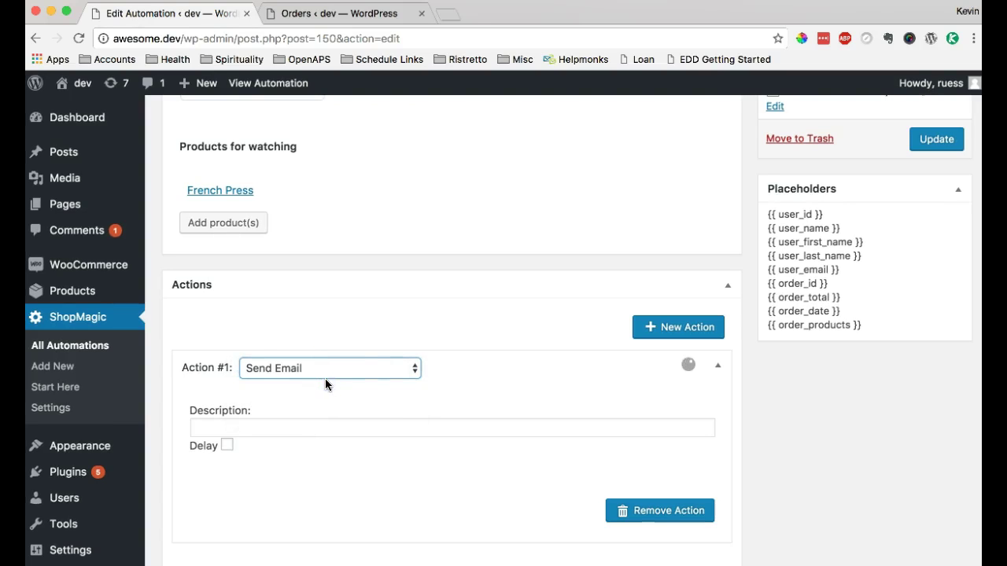
left_click(359, 368)
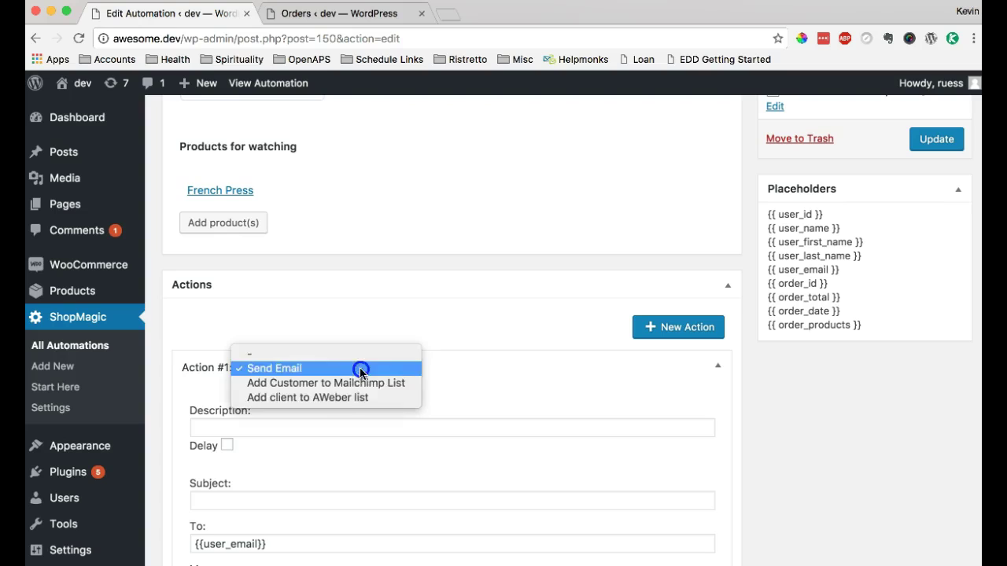
left_click(467, 386)
scroll(447, 384, "down", 5)
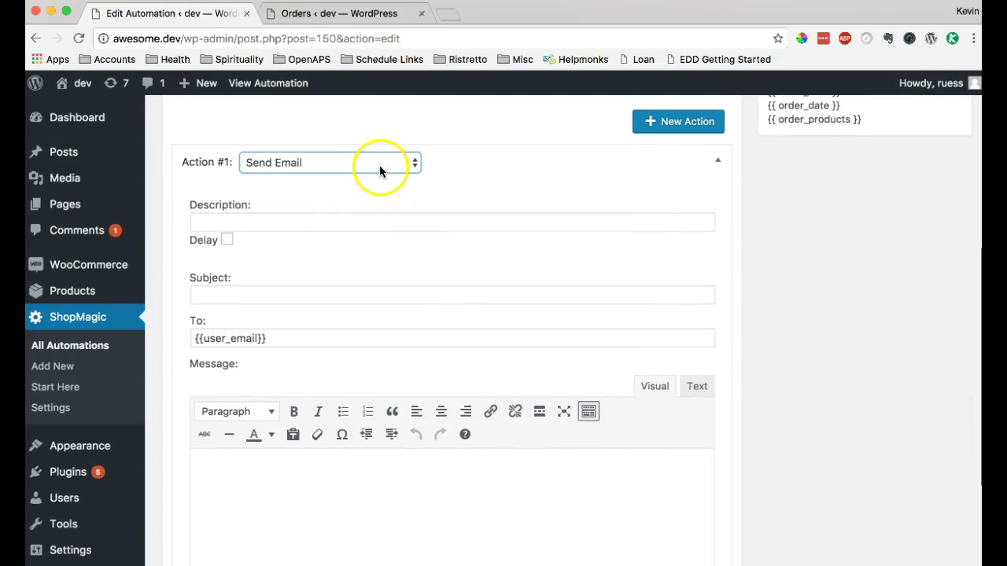
Step: Describe the email as 'Thank You Offer' with subject 'An Offer You Can't Refuse' to {{user_email}}
left_click(351, 224)
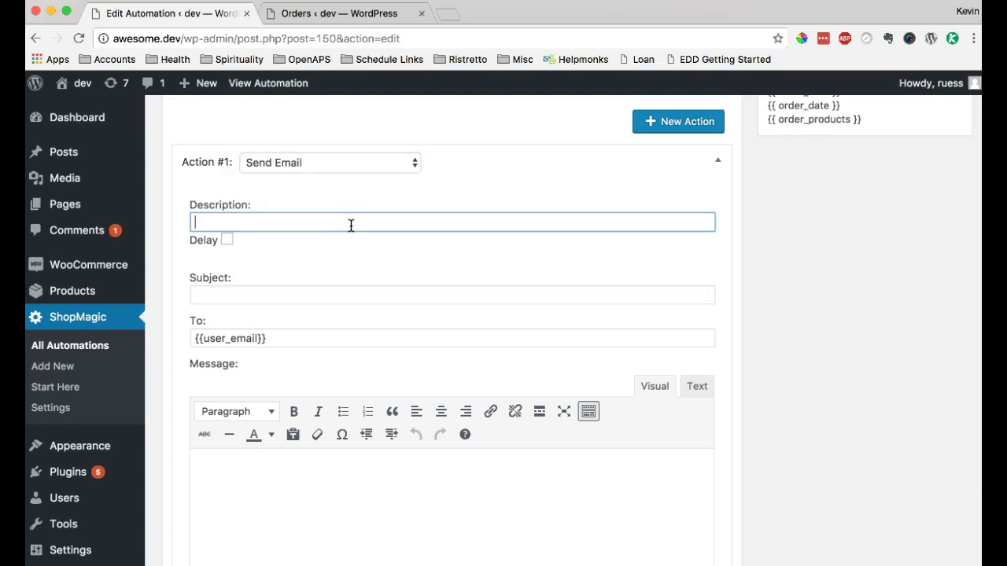
type("Thank You ")
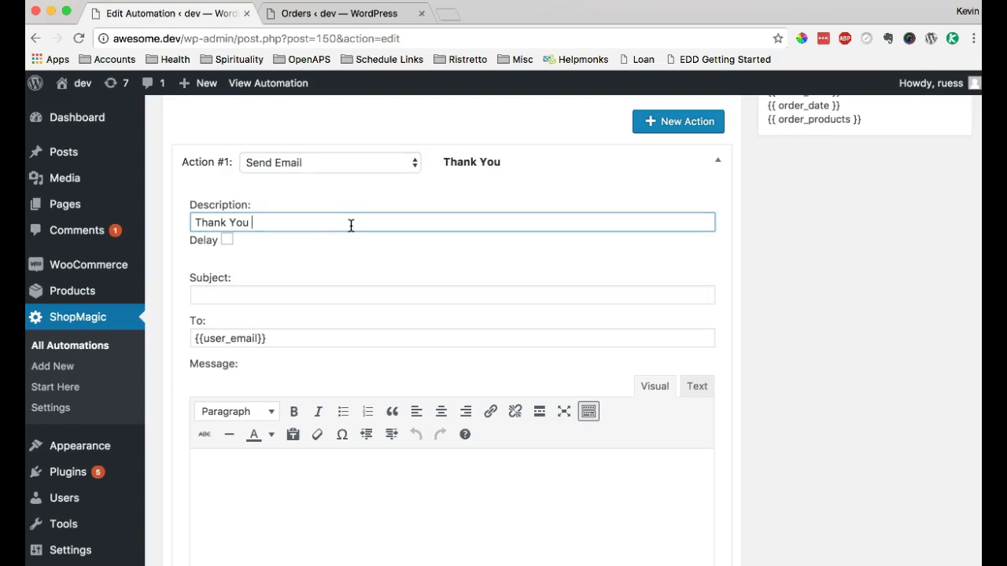
type("Offer")
left_click(344, 295)
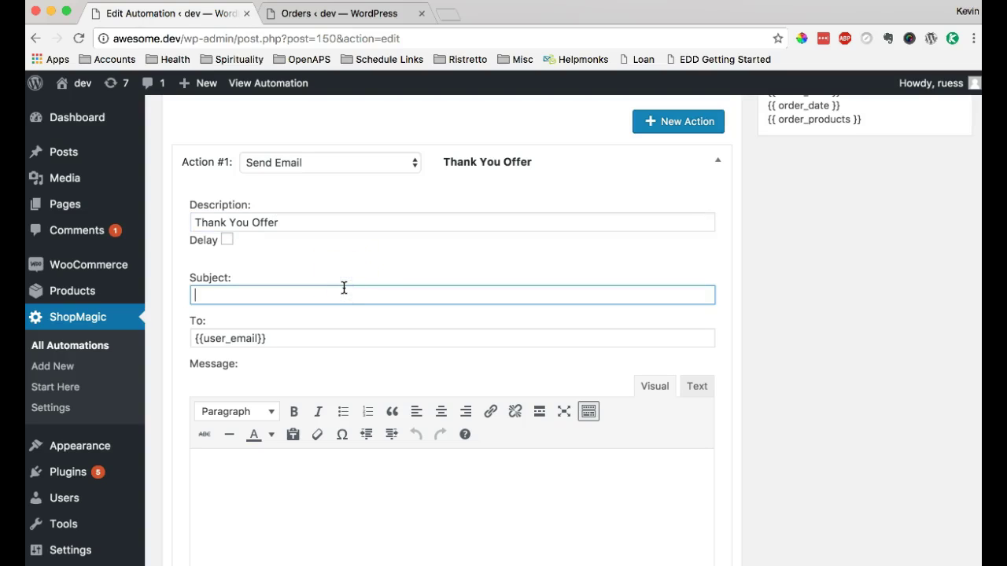
type("An Offer You Can't")
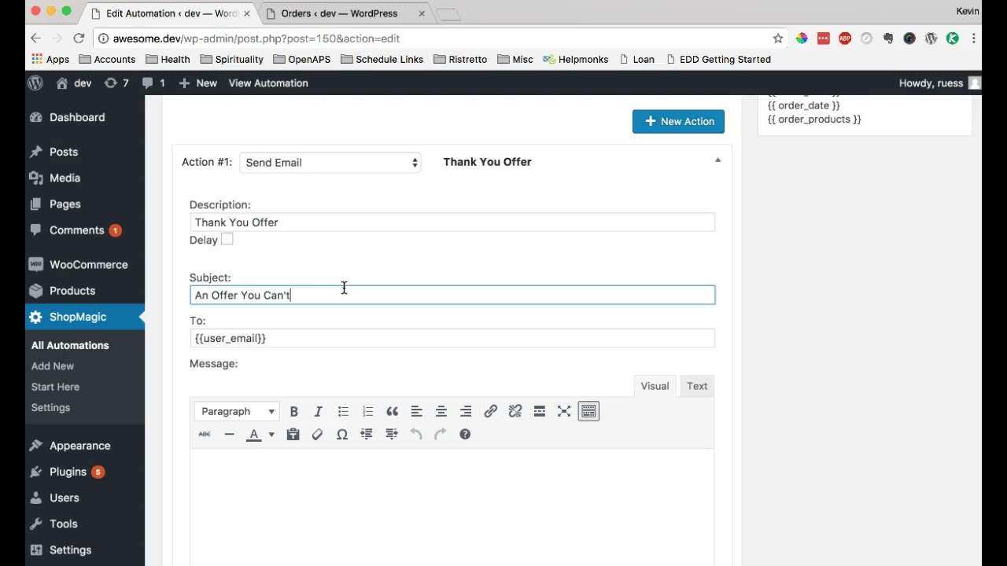
type(" Refuse")
scroll(455, 287, "down", 1)
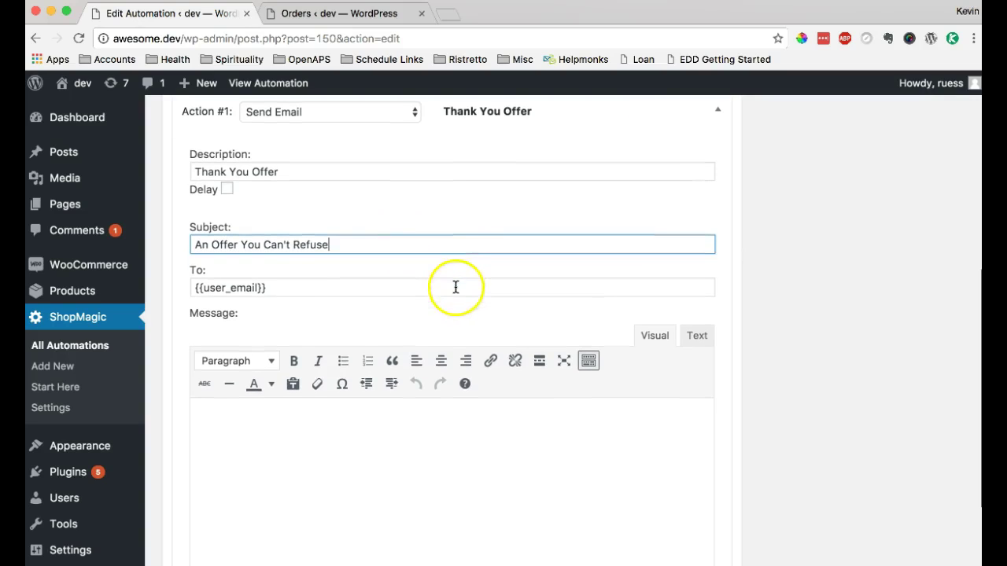
left_click_drag(272, 287, 175, 289)
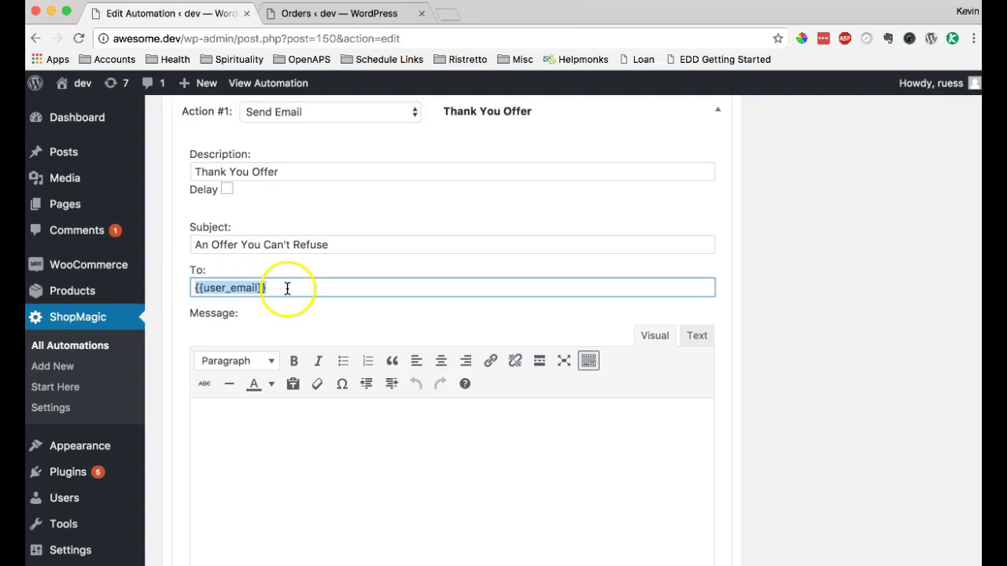
scroll(727, 281, "up", 1)
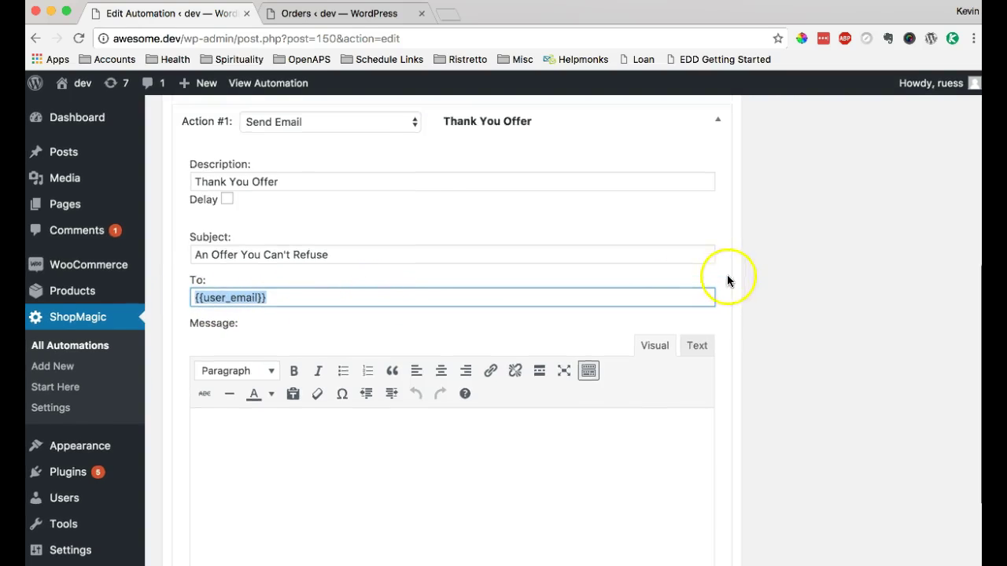
scroll(786, 259, "up", 5)
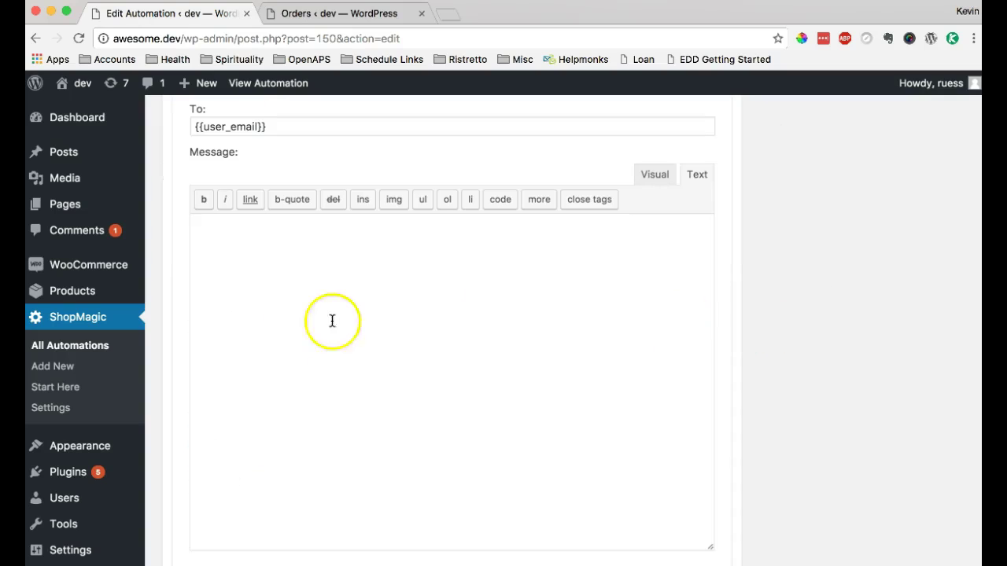
Step: Paste the prepared French Press offer HTML into the message and view it formatted
left_click(332, 315)
right_click(328, 300)
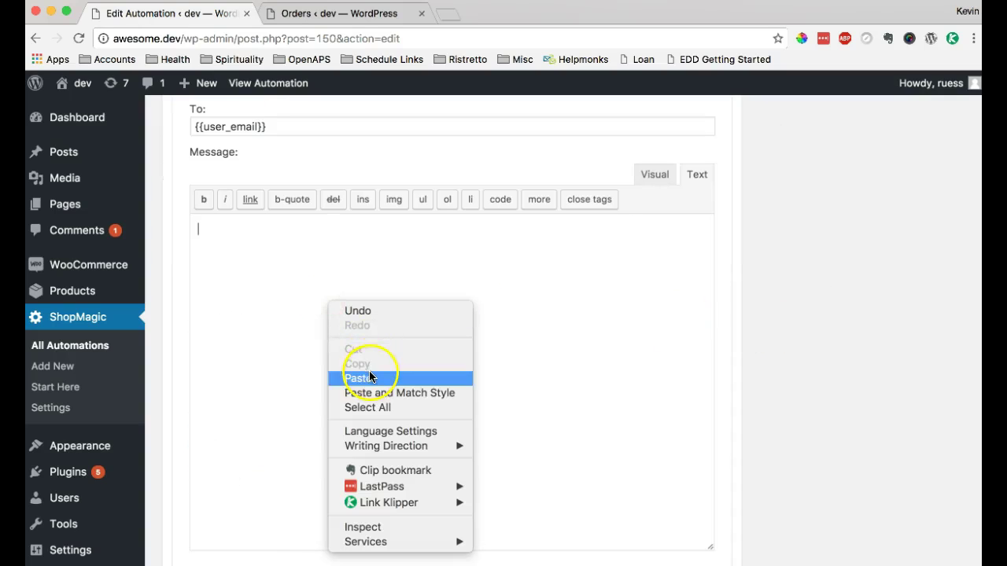
left_click(370, 378)
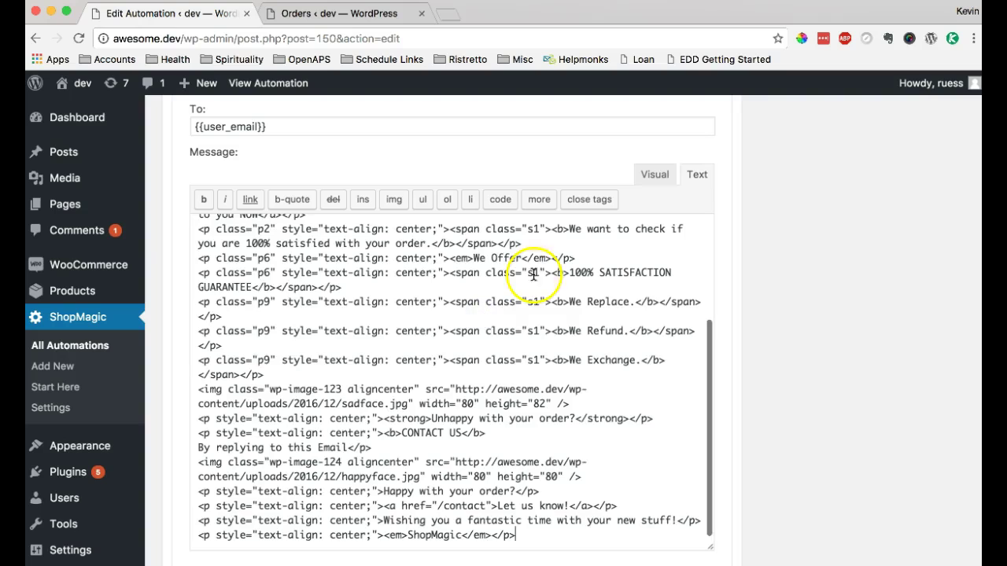
left_click(653, 175)
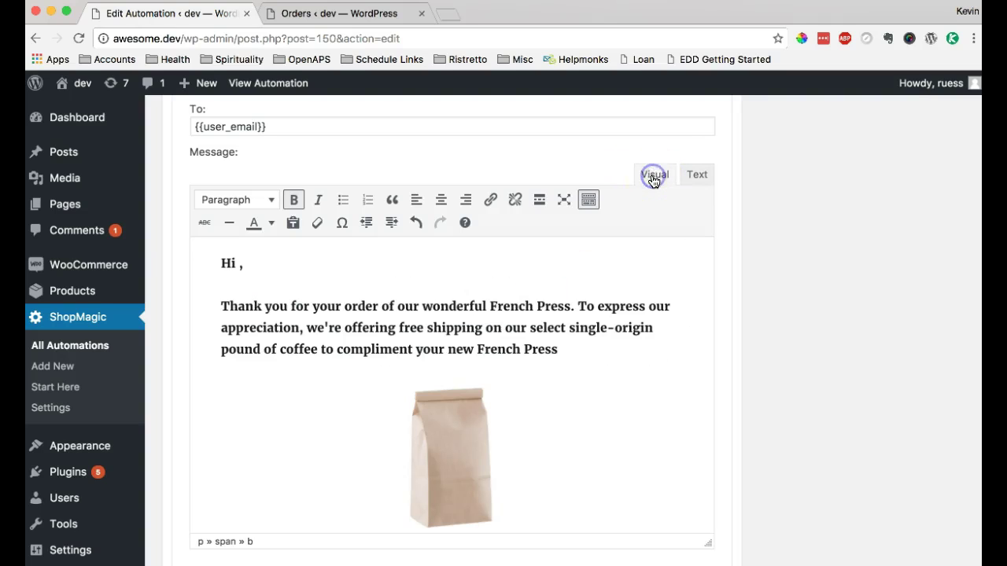
scroll(624, 338, "down", 1)
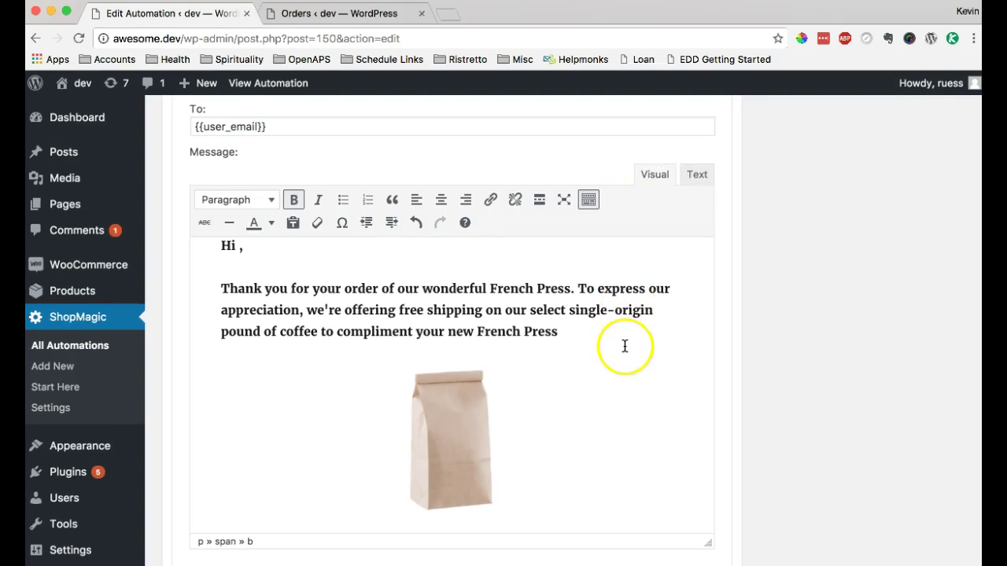
scroll(624, 346, "up", 3)
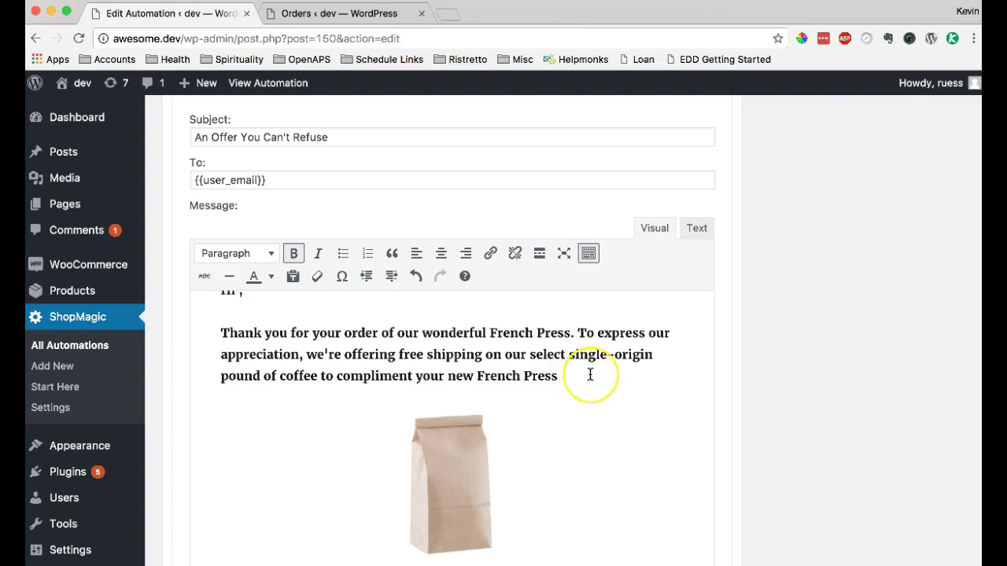
scroll(590, 375, "up", 2)
scroll(590, 375, "down", 1)
scroll(589, 373, "up", 1)
Step: Remove bold from the intro paragraph and make 'free shipping' bold italic
left_click_drag(589, 411, 155, 332)
left_click(293, 273)
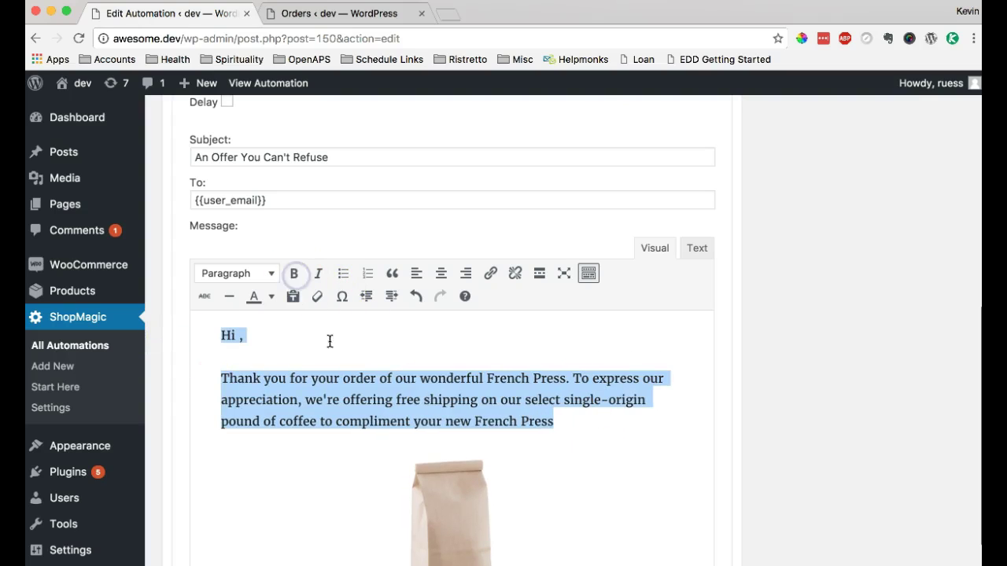
left_click(353, 364)
left_click_drag(395, 399, 455, 400)
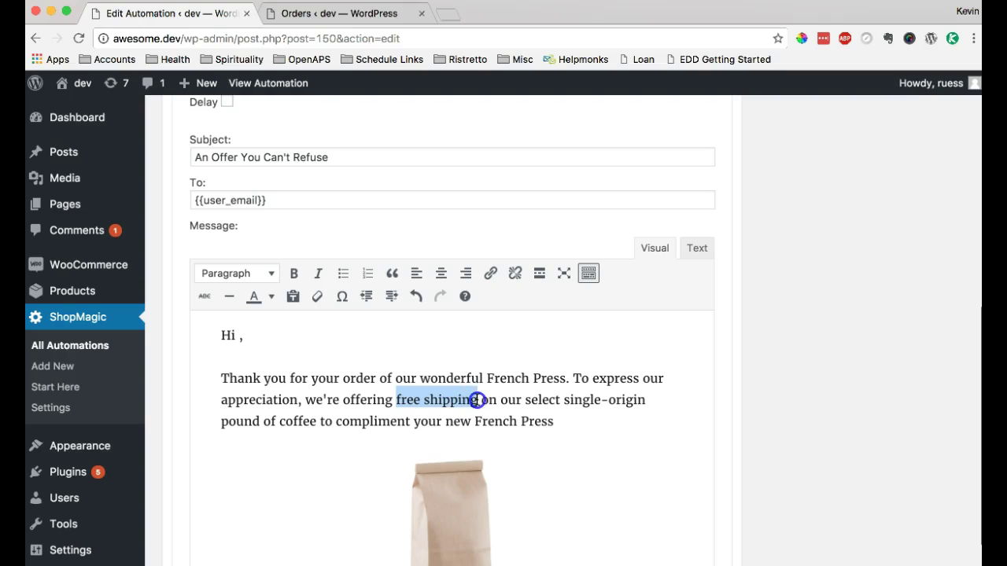
left_click(294, 273)
left_click(318, 273)
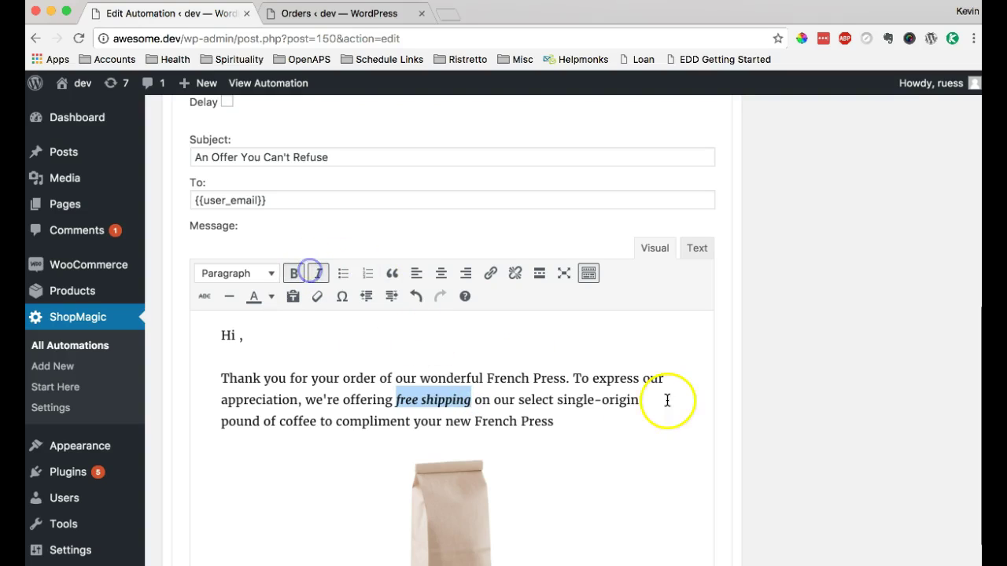
left_click(648, 422)
scroll(640, 441, "down", 2)
scroll(445, 420, "up", 4)
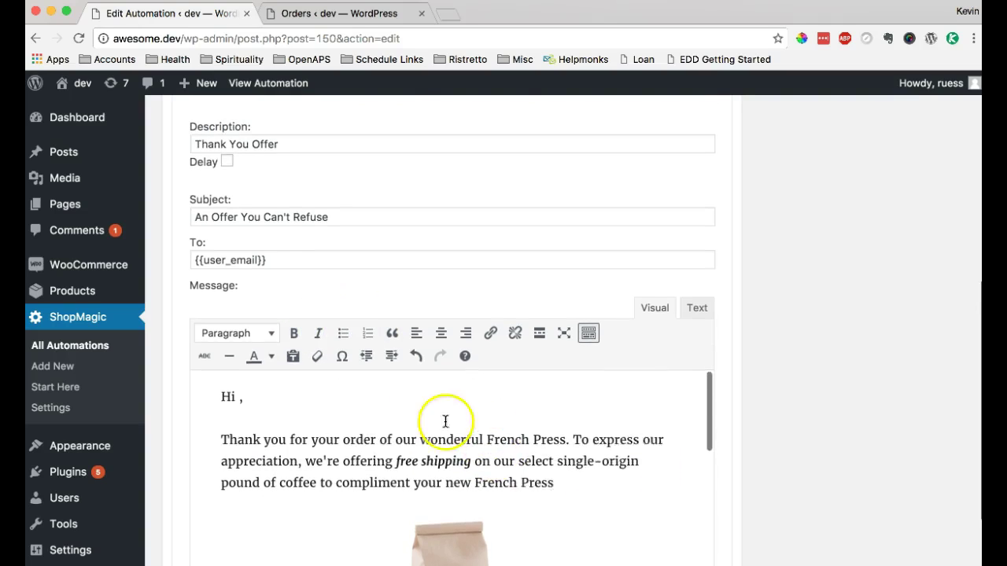
Step: Copy the {{ user_first_name }} placeholder and paste it after 'Hi' in the greeting
left_click(238, 417)
scroll(882, 404, "up", 5)
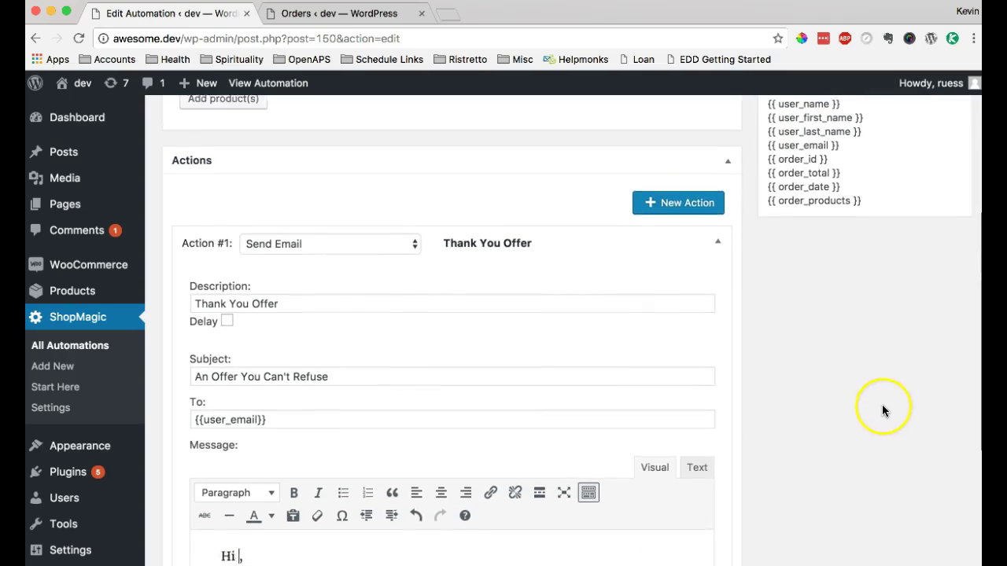
left_click_drag(864, 145, 766, 145)
key("super+c")
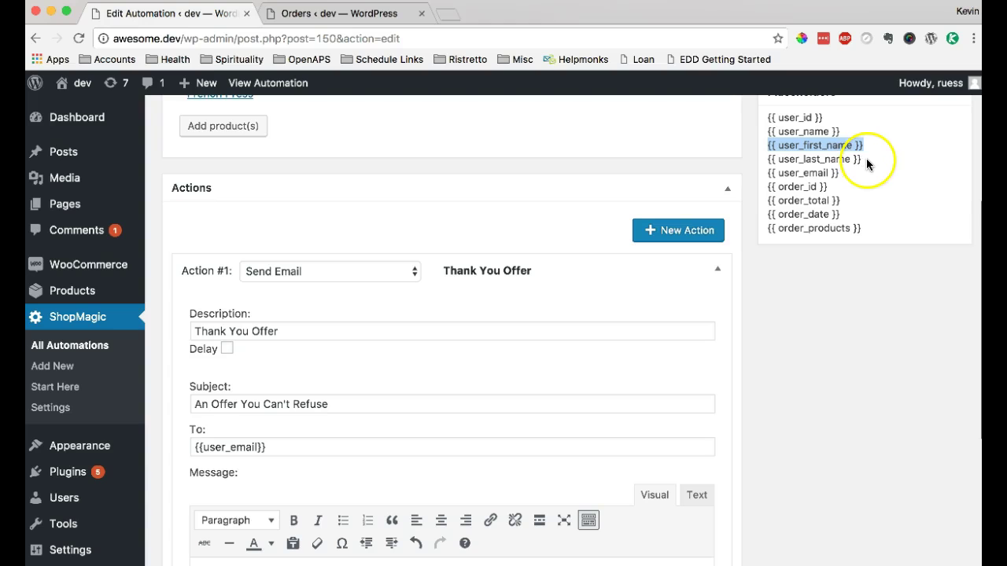
left_click_drag(863, 160, 770, 159)
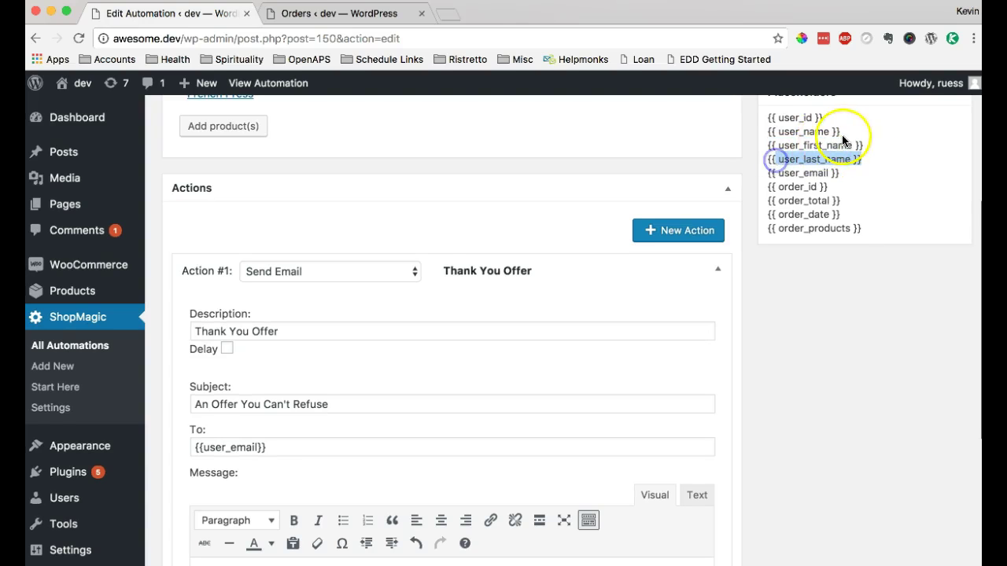
left_click_drag(840, 131, 773, 136)
scroll(685, 280, "down", 5)
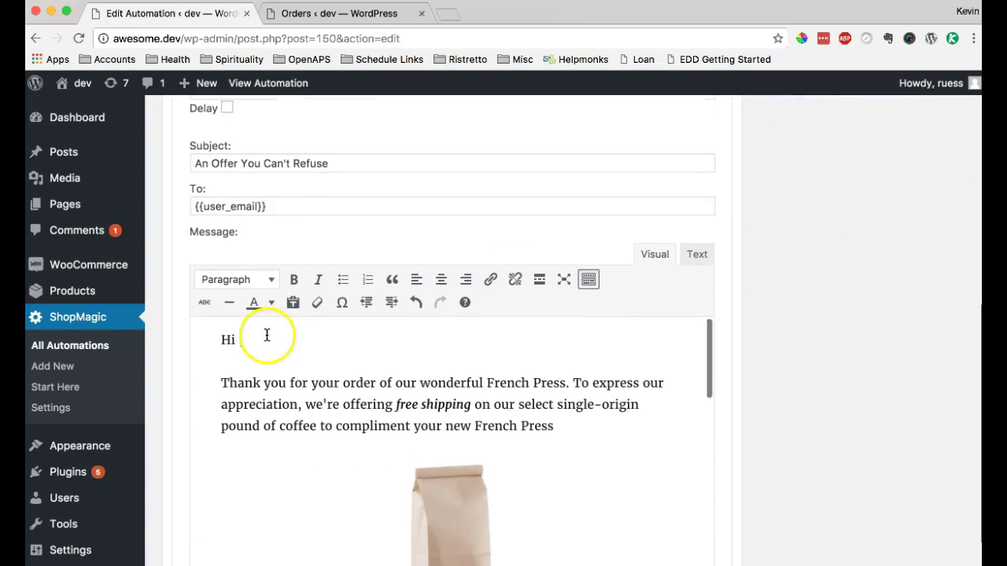
left_click(238, 342)
key("super+v")
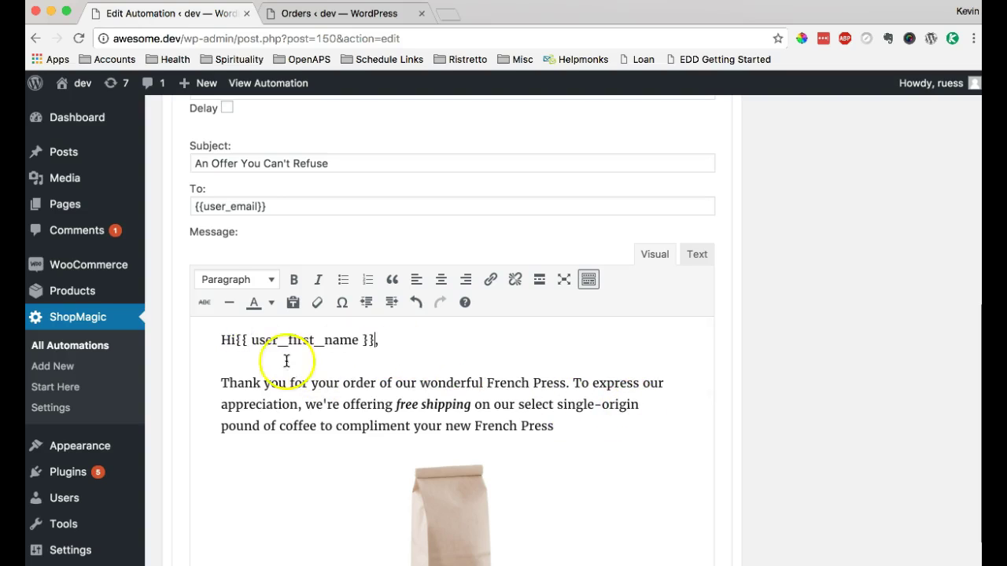
scroll(595, 405, "down", 5)
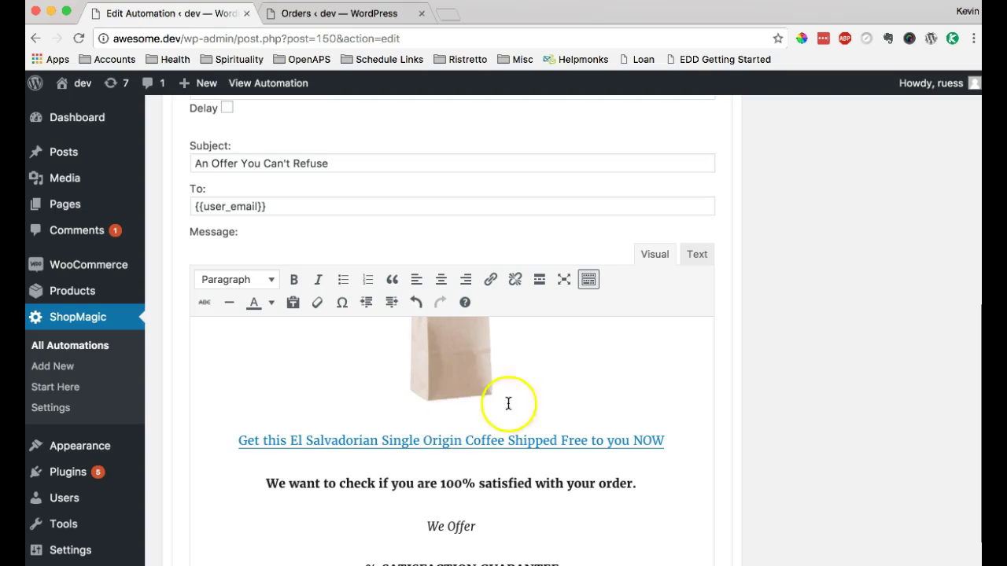
scroll(451, 431, "down", 3)
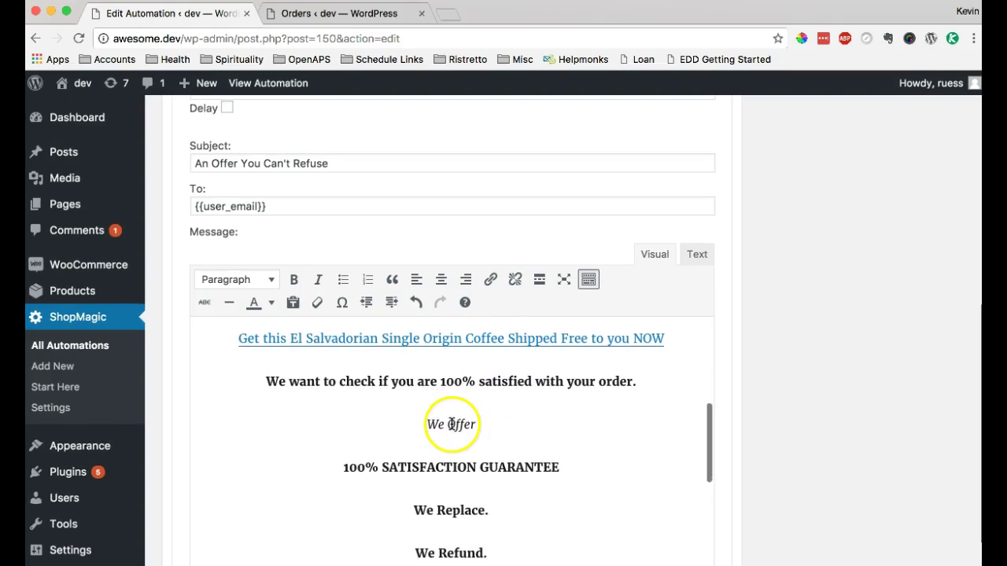
scroll(472, 417, "up", 1)
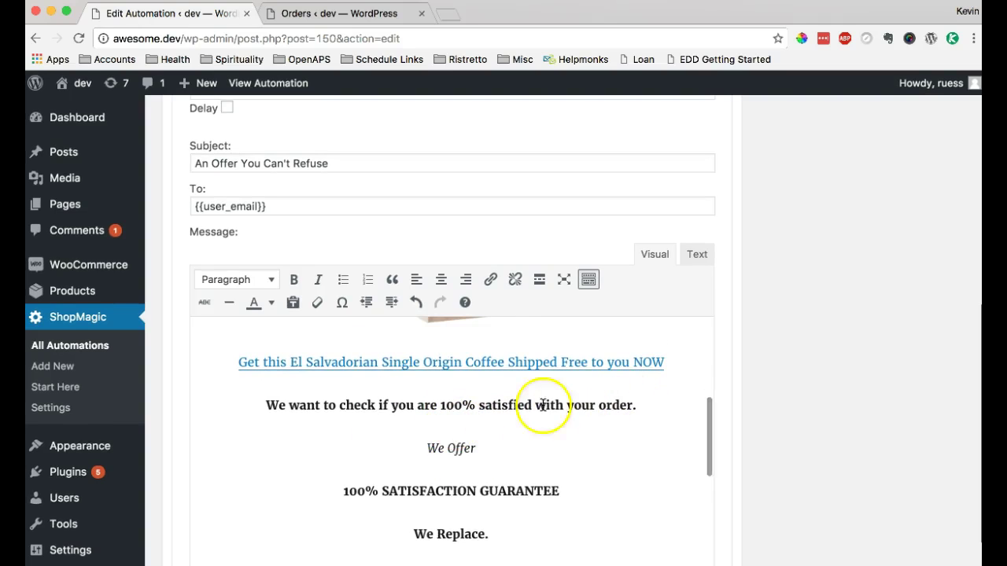
Step: Insert a 'Use Coupon Code: freeshipping256' line before the 'We want to check' sentence
left_click(266, 406)
key("Return")
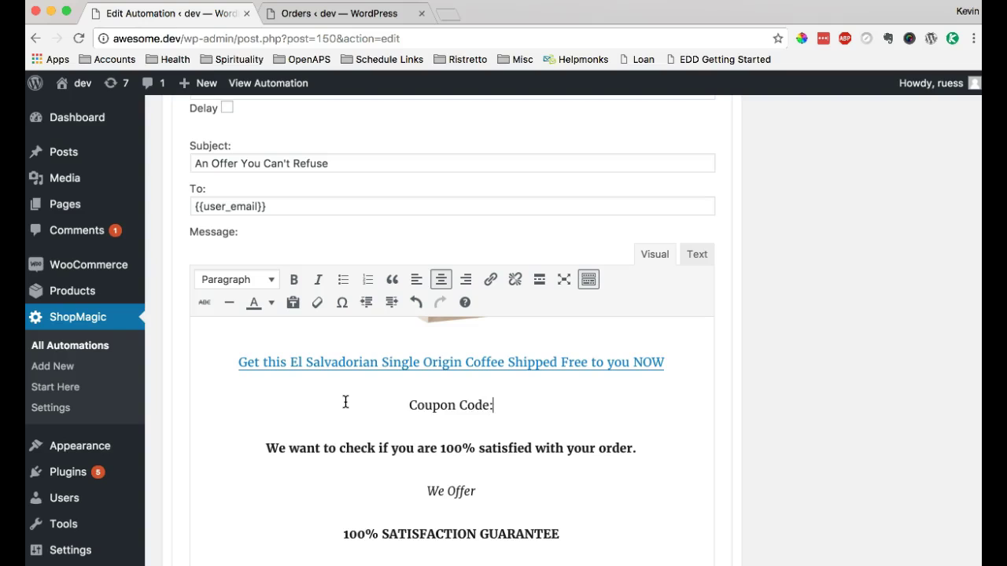
type("Coupon Code: freeshipping256")
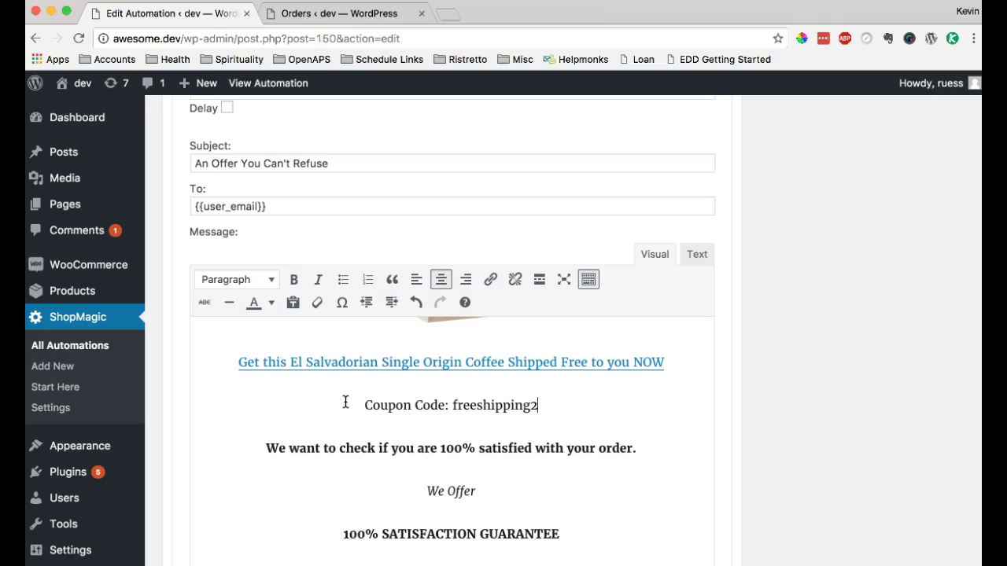
left_click(302, 404)
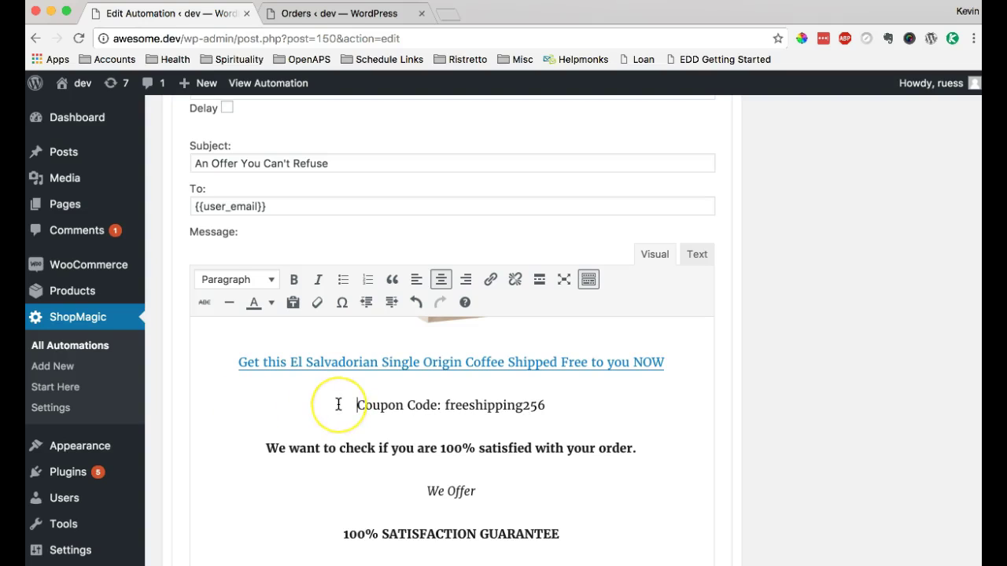
type("Use")
left_click(512, 404)
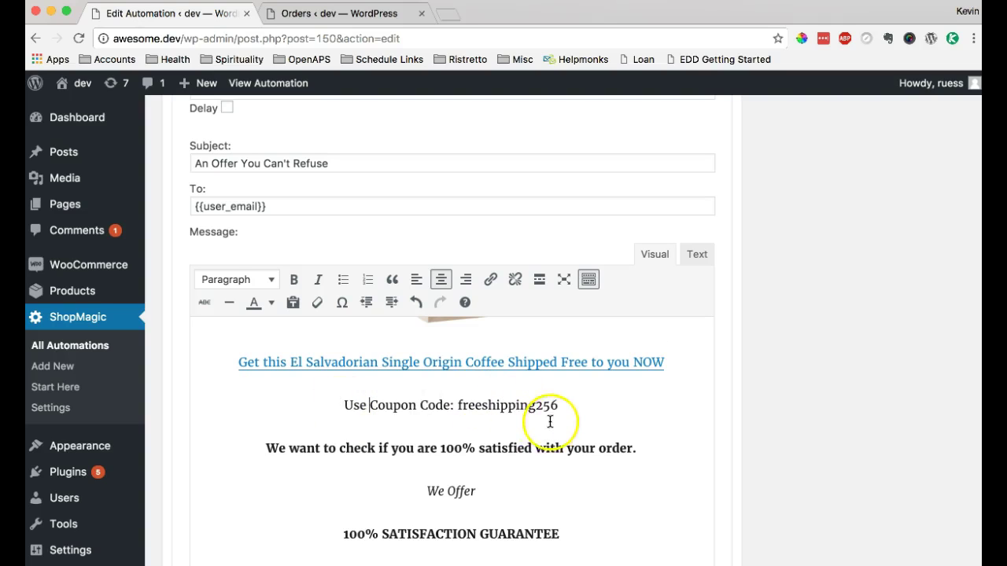
scroll(546, 416, "down", 1)
double_click(516, 376)
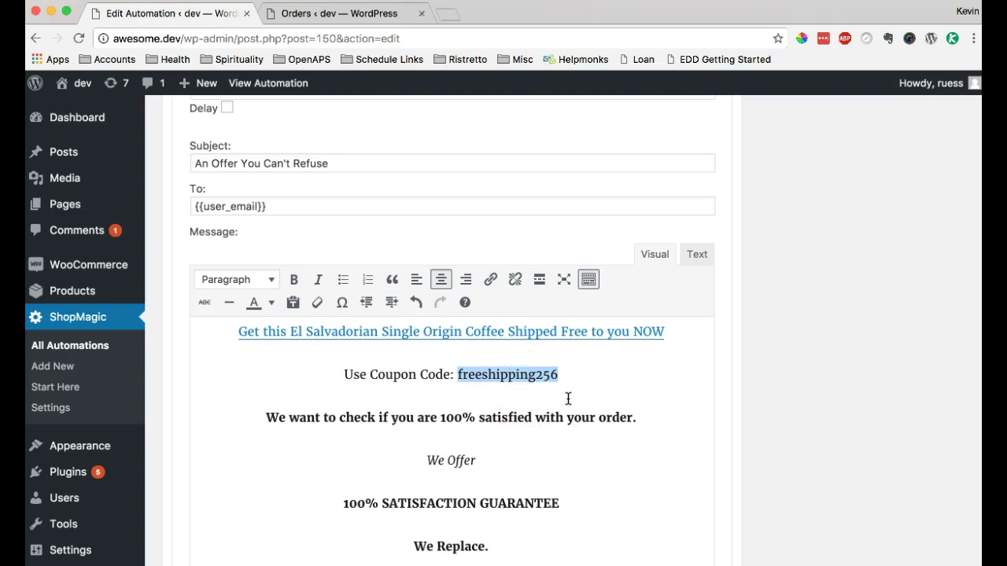
scroll(568, 398, "down", 2)
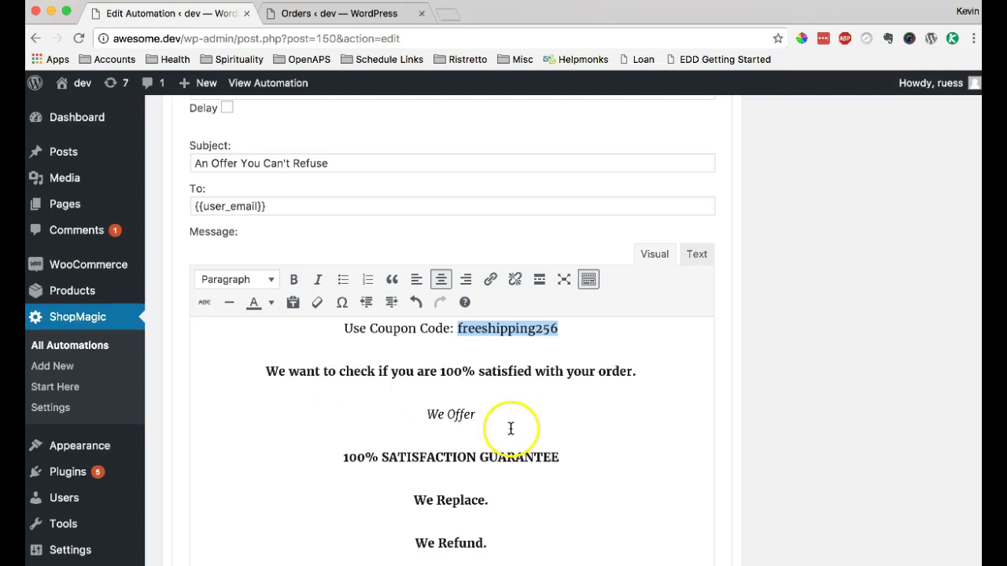
scroll(425, 409, "down", 4)
scroll(501, 393, "down", 4)
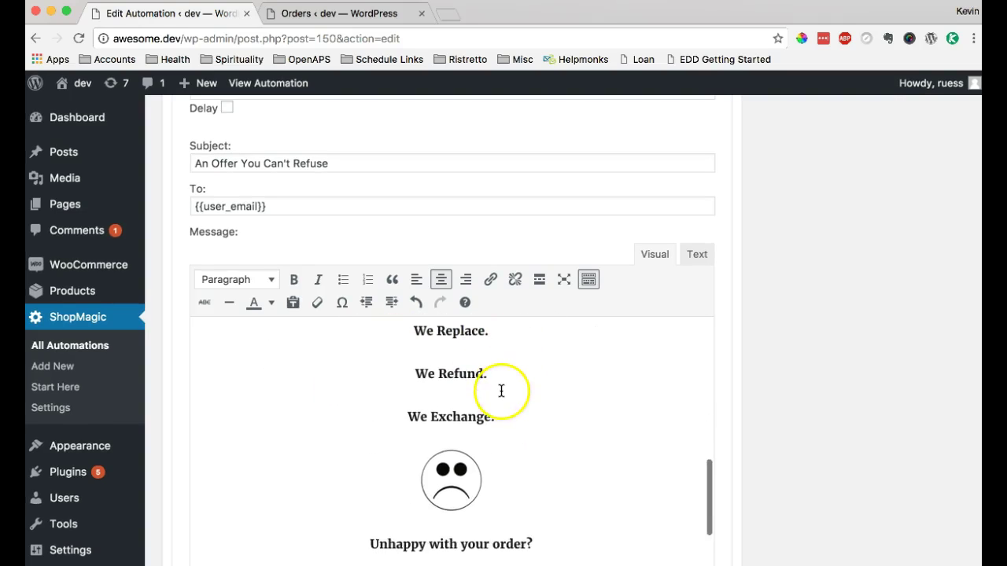
left_click_drag(528, 511, 367, 515)
scroll(566, 449, "down", 6)
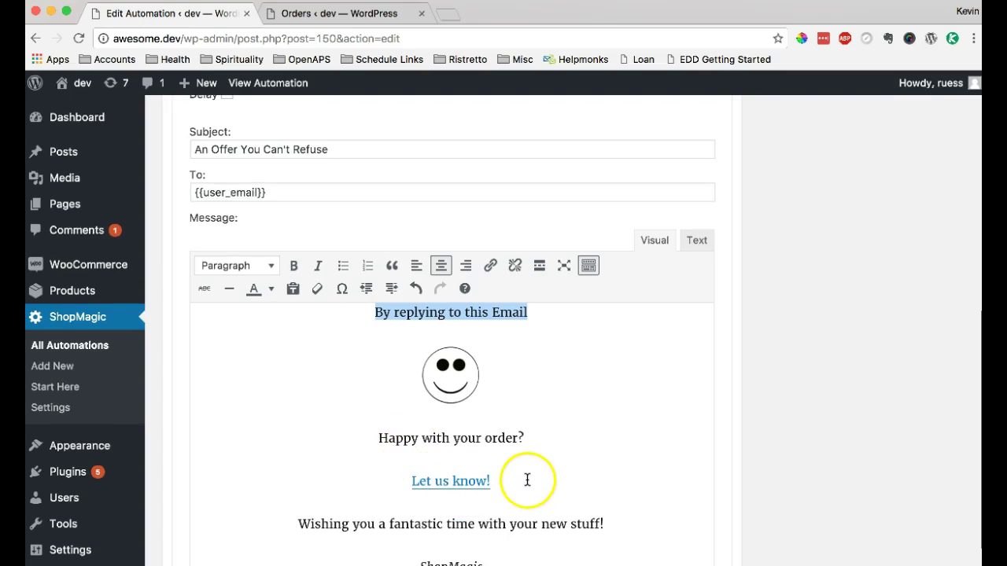
scroll(530, 478, "up", 1)
scroll(532, 473, "down", 1)
scroll(532, 473, "down", 2)
scroll(533, 473, "up", 3)
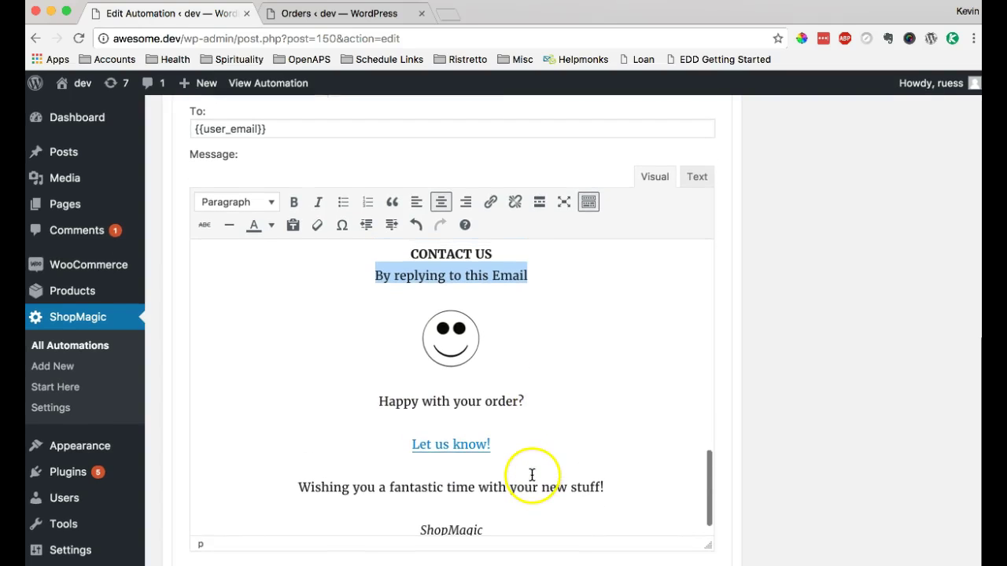
scroll(542, 466, "up", 2)
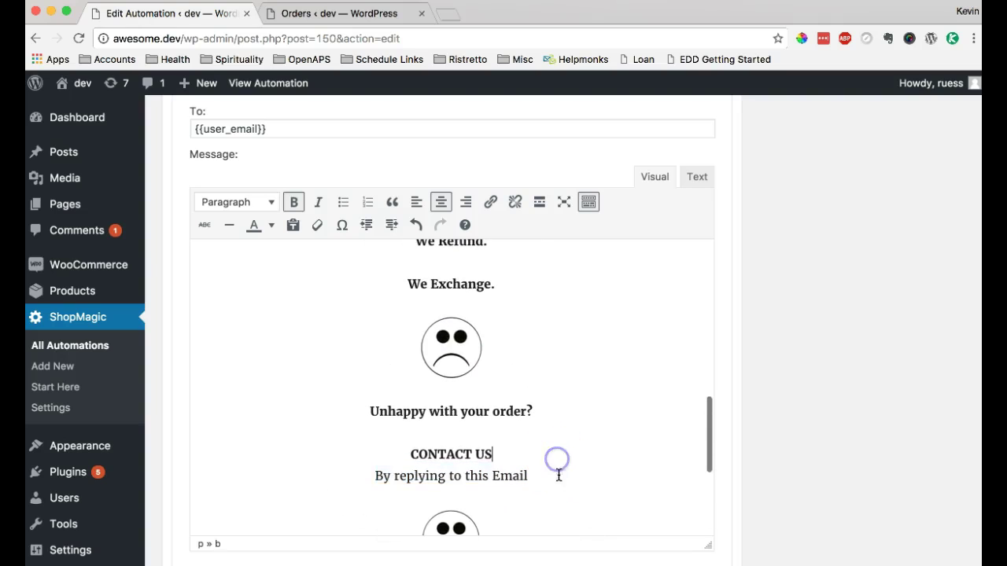
left_click_drag(558, 458, 366, 474)
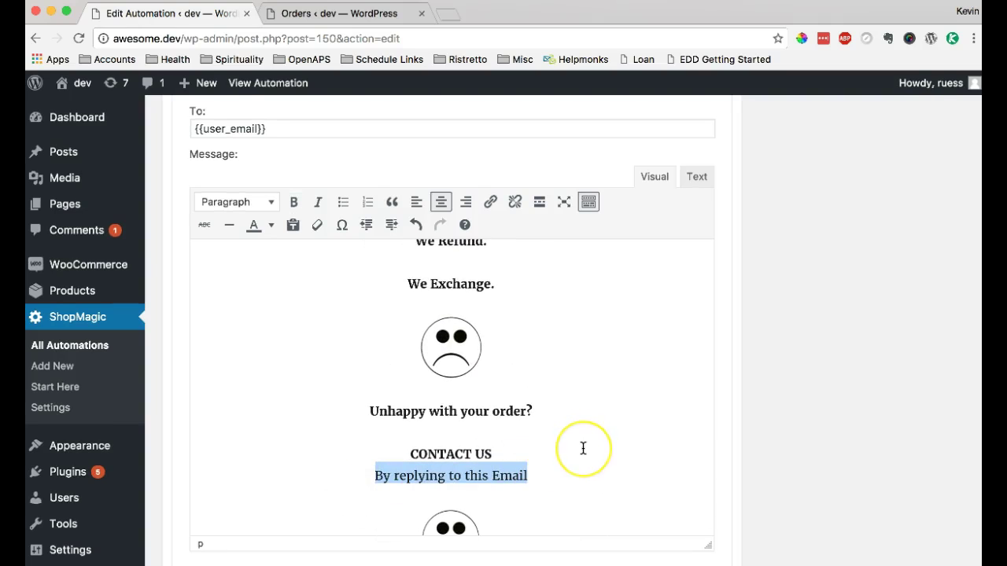
scroll(586, 447, "down", 5)
scroll(582, 448, "up", 1)
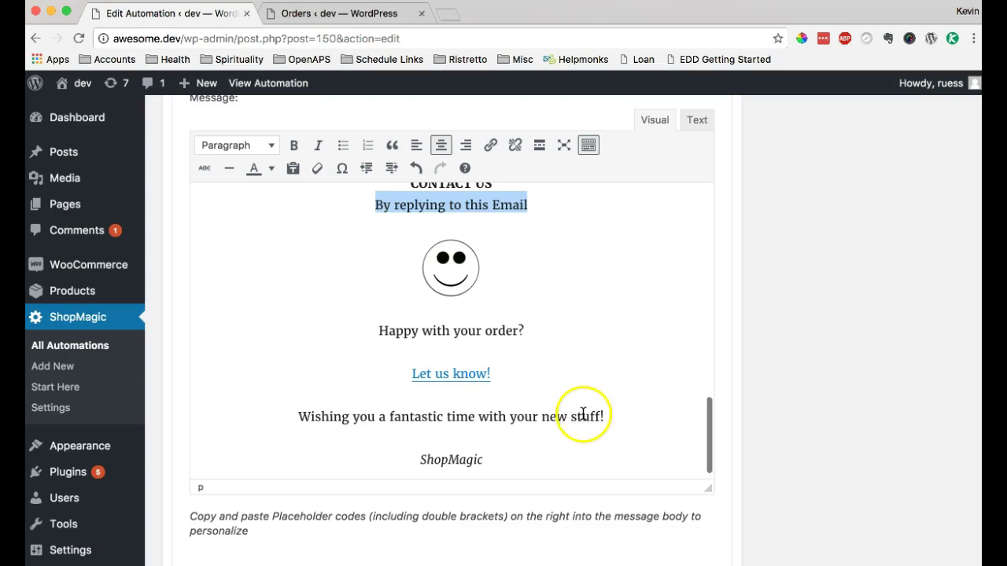
scroll(589, 414, "up", 5)
scroll(575, 458, "up", 10)
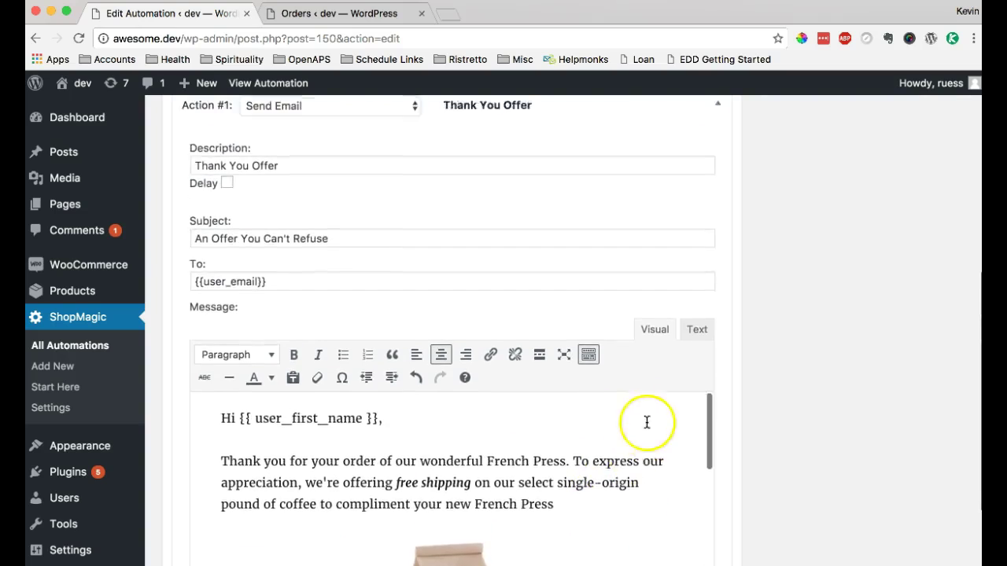
scroll(775, 423, "down", 4)
scroll(774, 431, "up", 5)
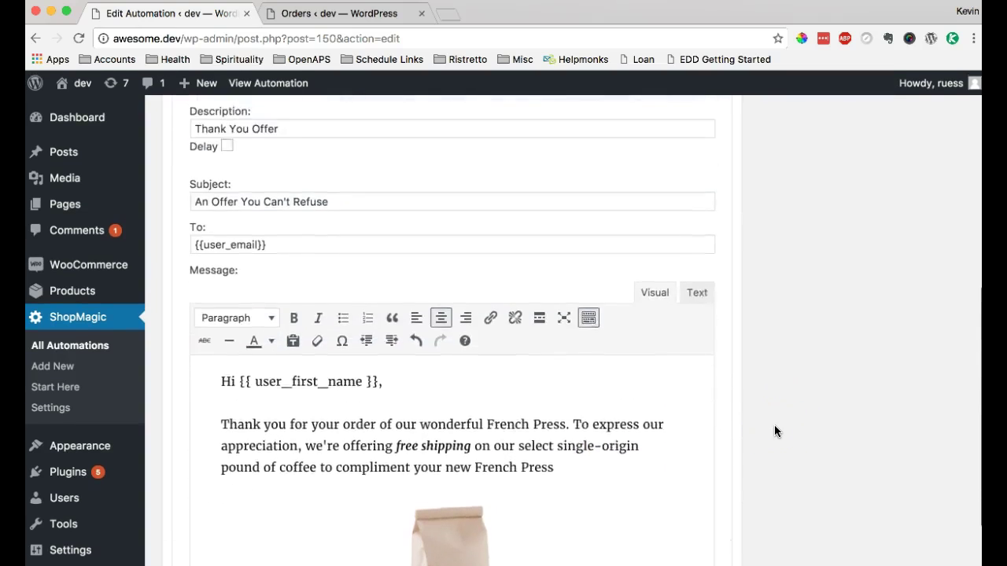
scroll(775, 429, "up", 3)
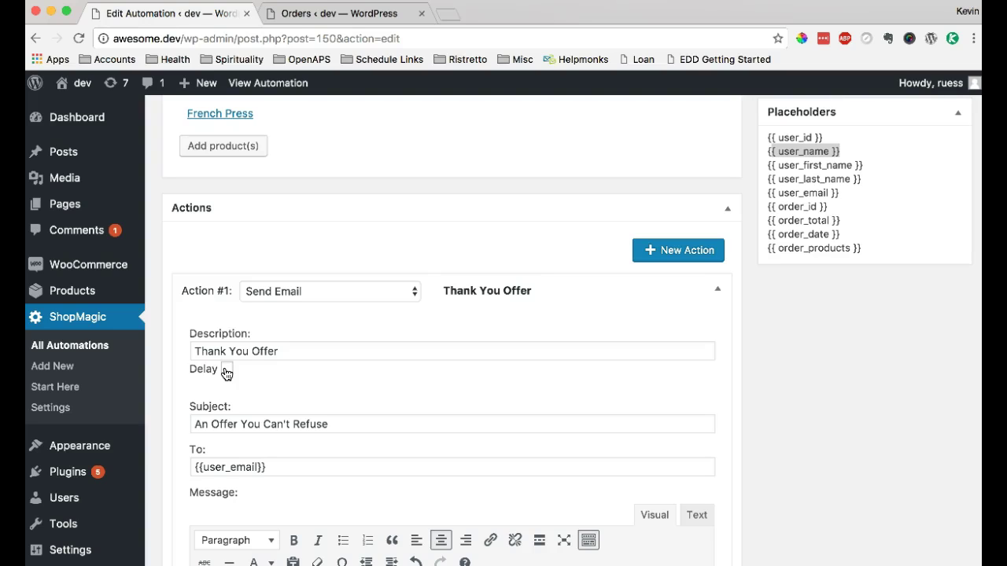
Step: Delay the Thank You Offer email by 8 days after the original event
left_click(226, 374)
left_click(281, 372)
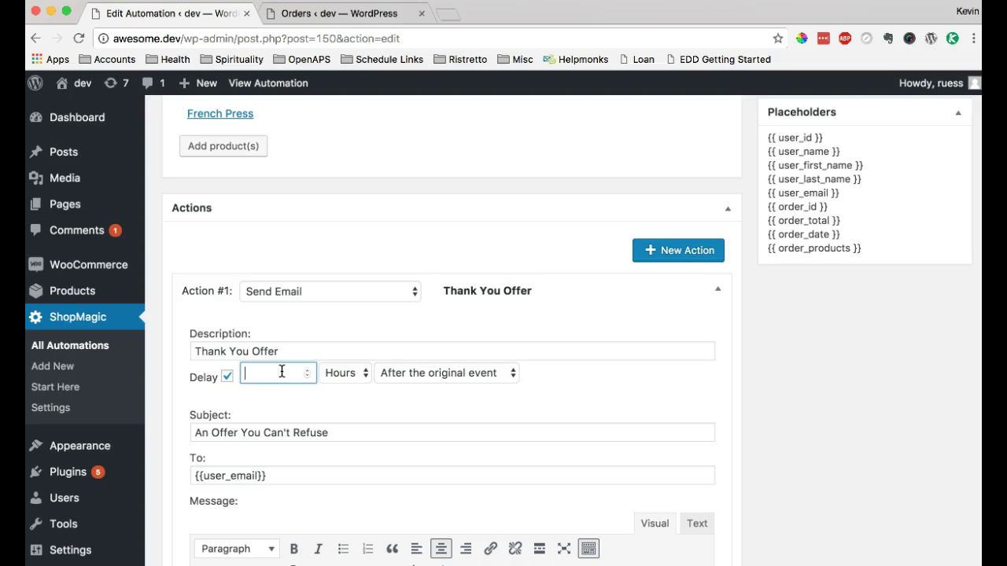
left_click(333, 373)
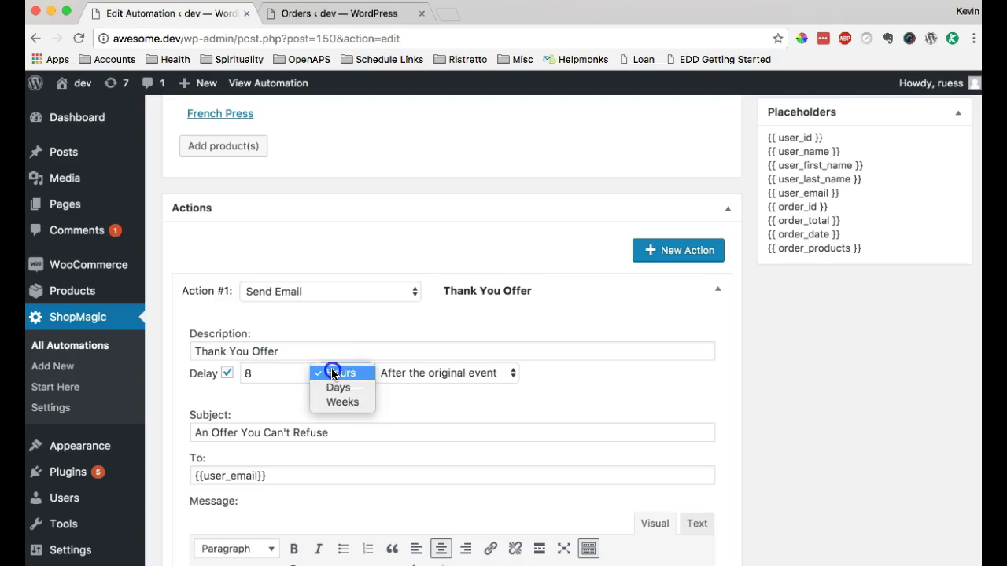
left_click(335, 385)
left_click(426, 376)
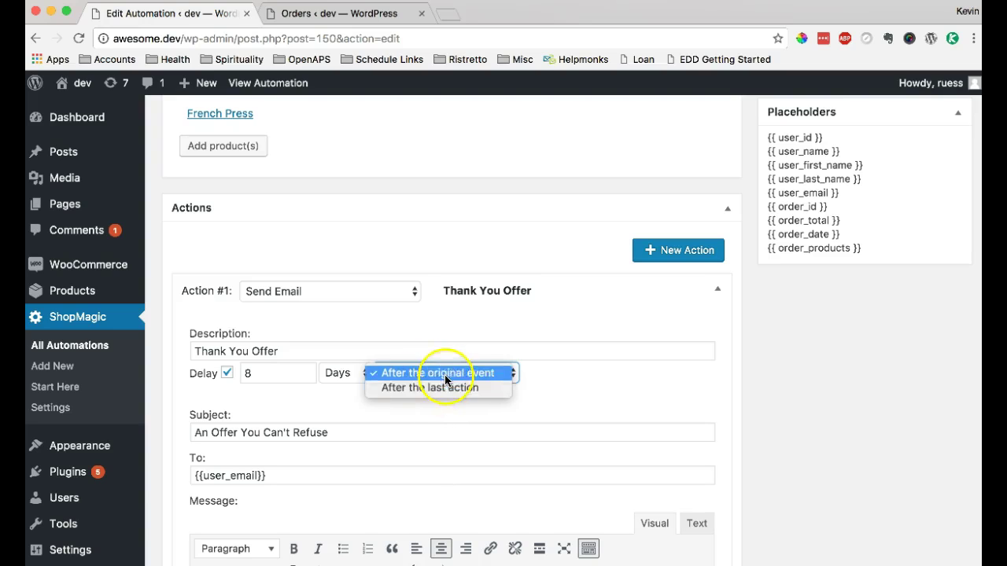
left_click(444, 375)
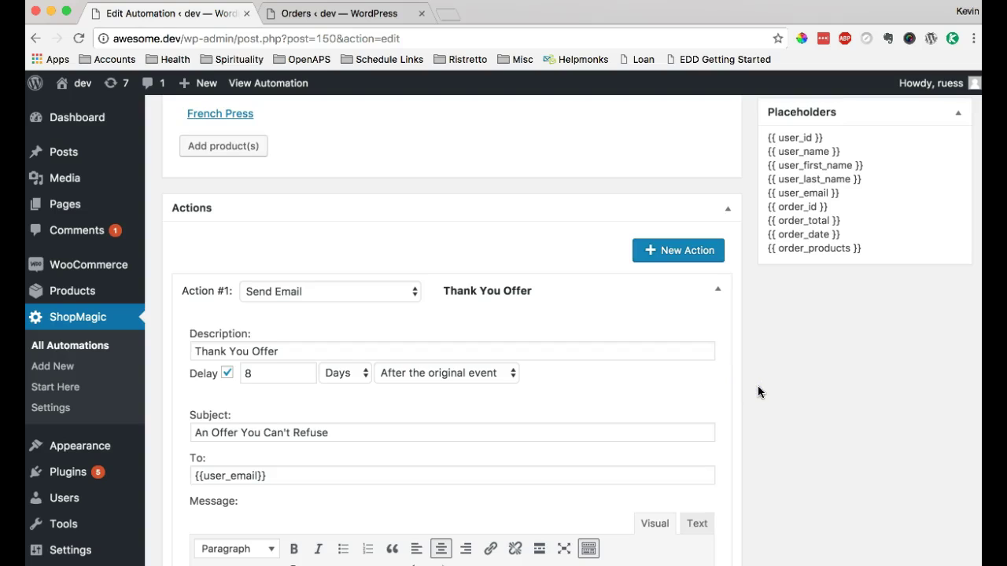
scroll(757, 385, "down", 5)
scroll(758, 385, "down", 3)
scroll(760, 389, "up", 10)
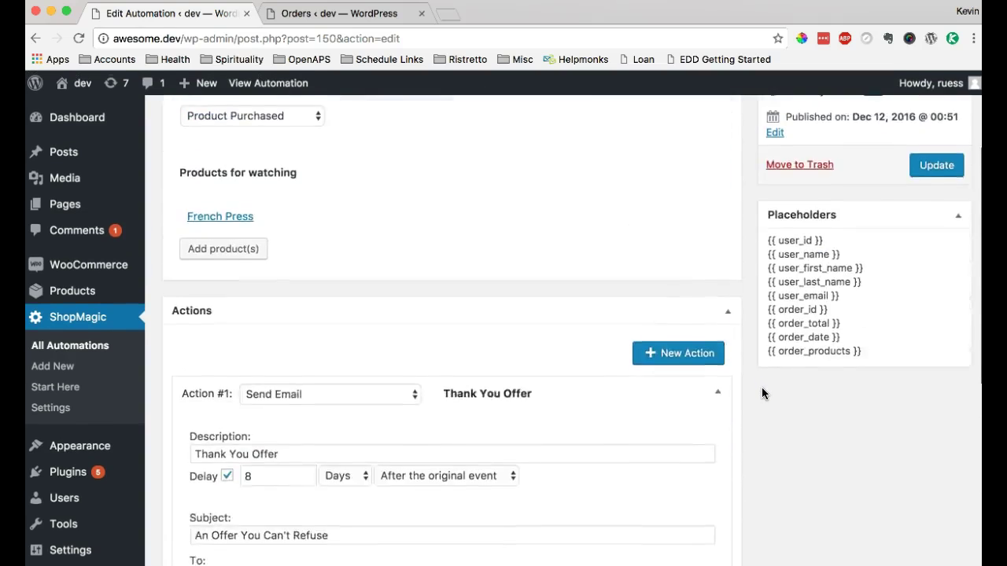
scroll(788, 372, "up", 2)
Step: Save the automation update, then buy a French Press through cart and checkout
left_click(934, 323)
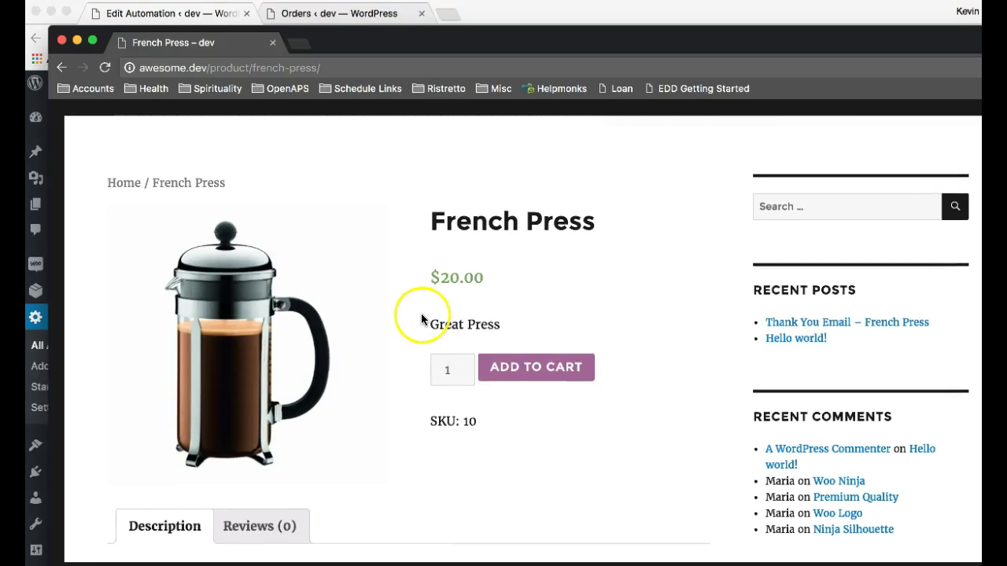
left_click(540, 363)
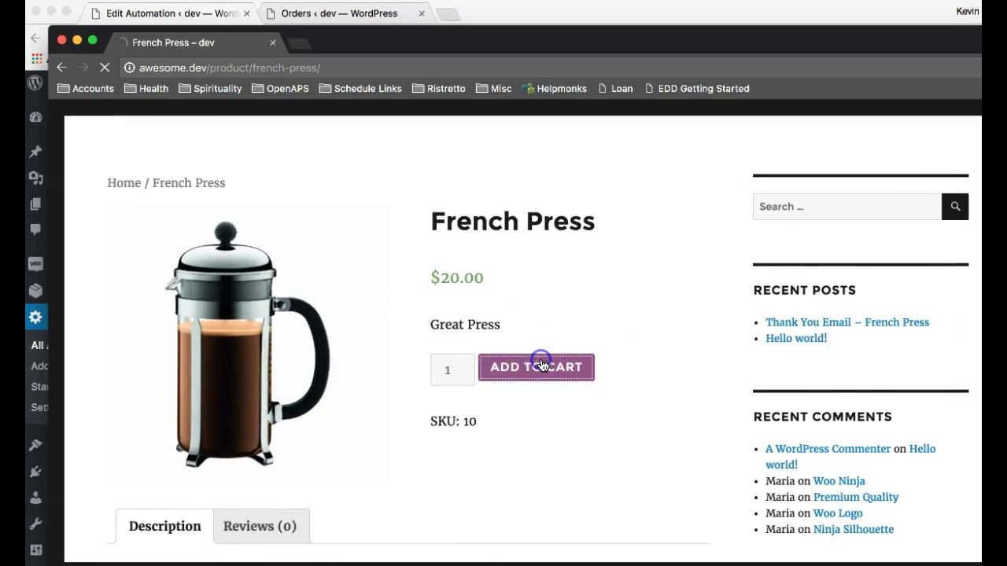
left_click(656, 314)
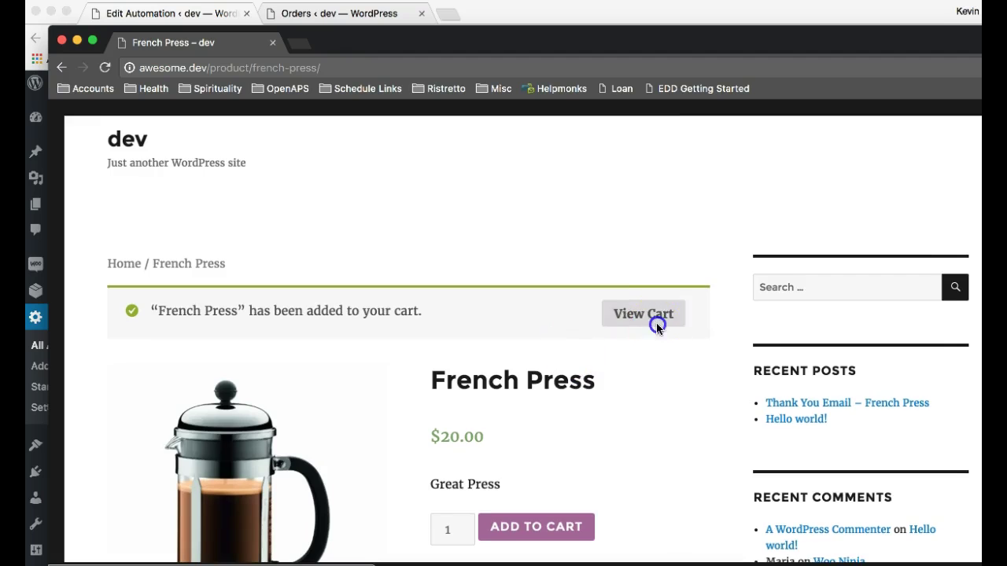
scroll(636, 338, "down", 3)
scroll(634, 339, "down", 2)
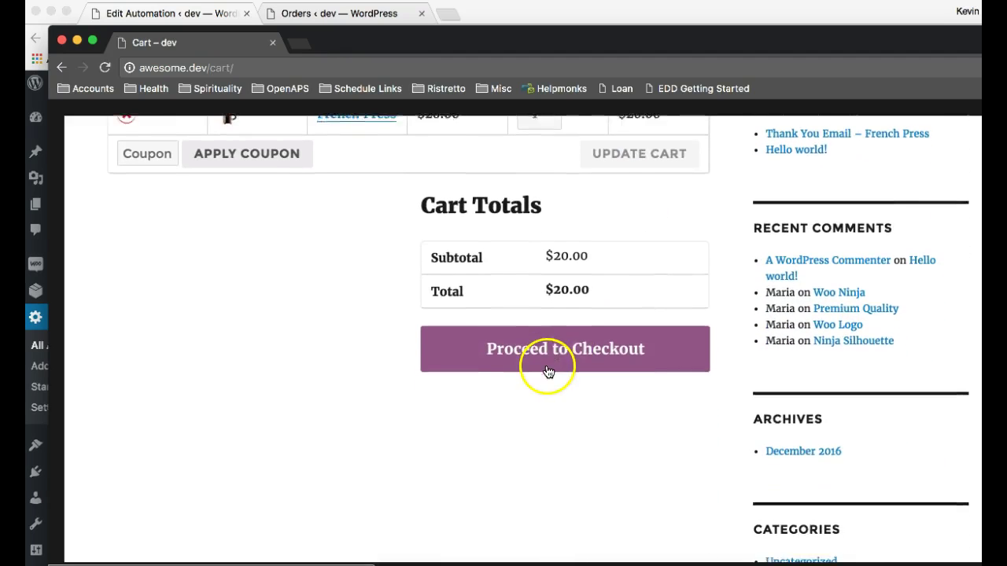
left_click(555, 360)
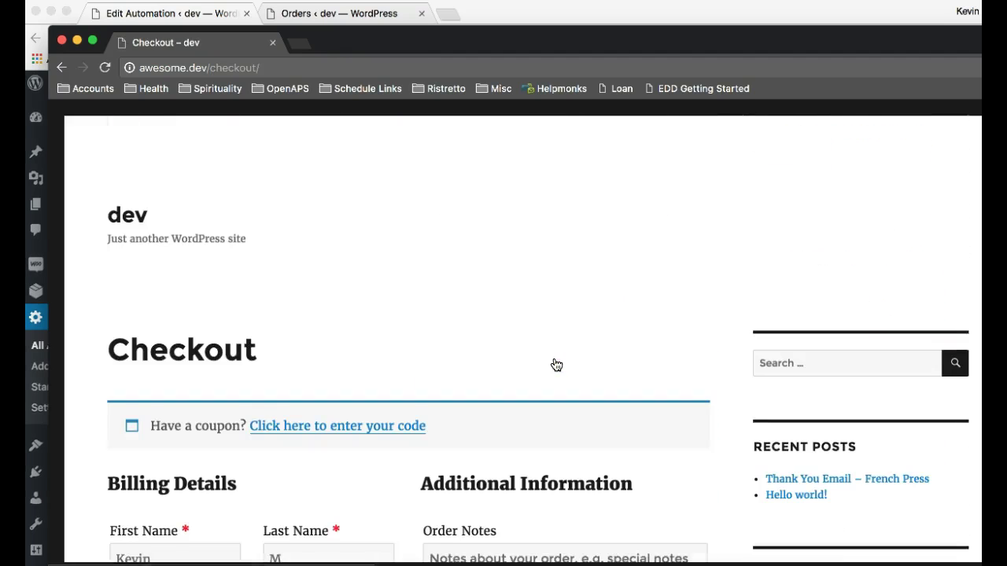
scroll(556, 364, "down", 15)
scroll(556, 364, "down", 2)
left_click(627, 374)
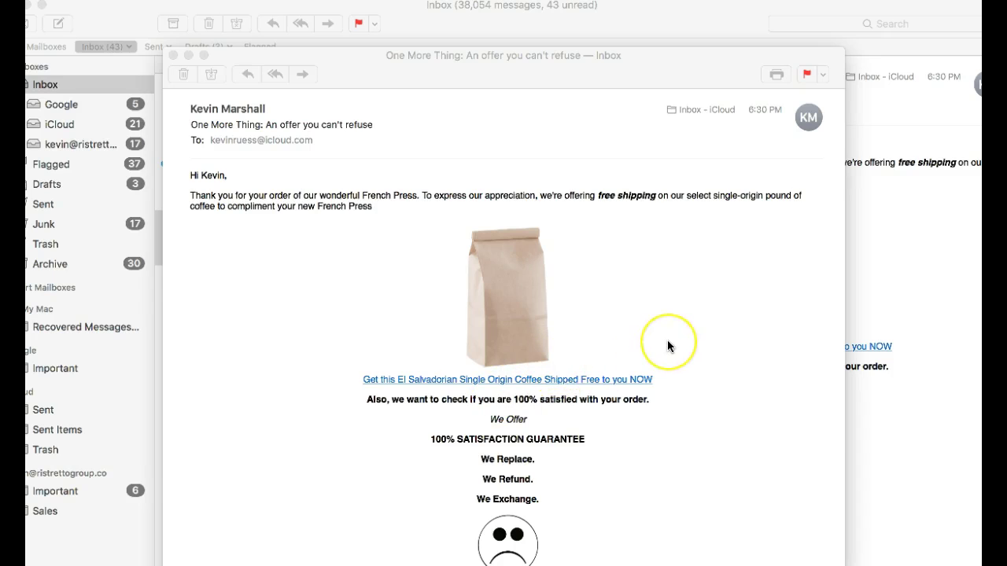
Step: Read through the offer email and follow its 'Get this El Salvadorian Single Origin Coffee' link to the product page
scroll(667, 341, "down", 2)
scroll(667, 341, "up", 1)
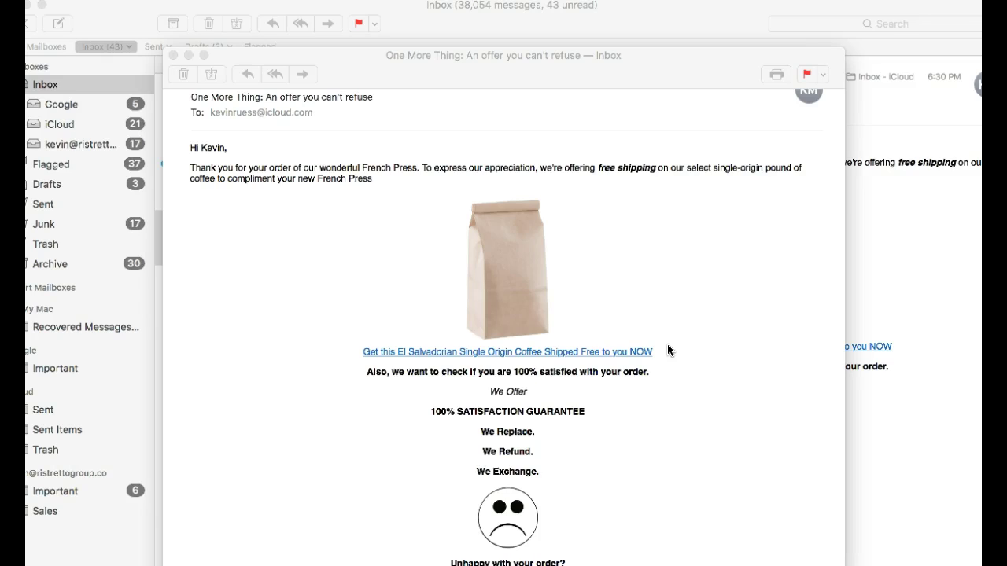
scroll(634, 345, "up", 2)
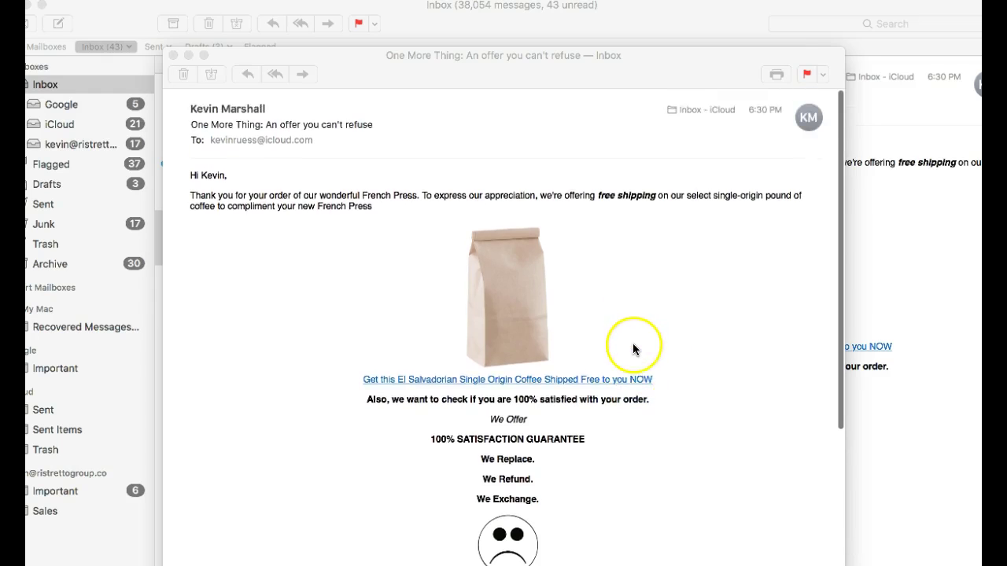
scroll(633, 348, "down", 3)
scroll(632, 346, "down", 5)
scroll(634, 349, "up", 2)
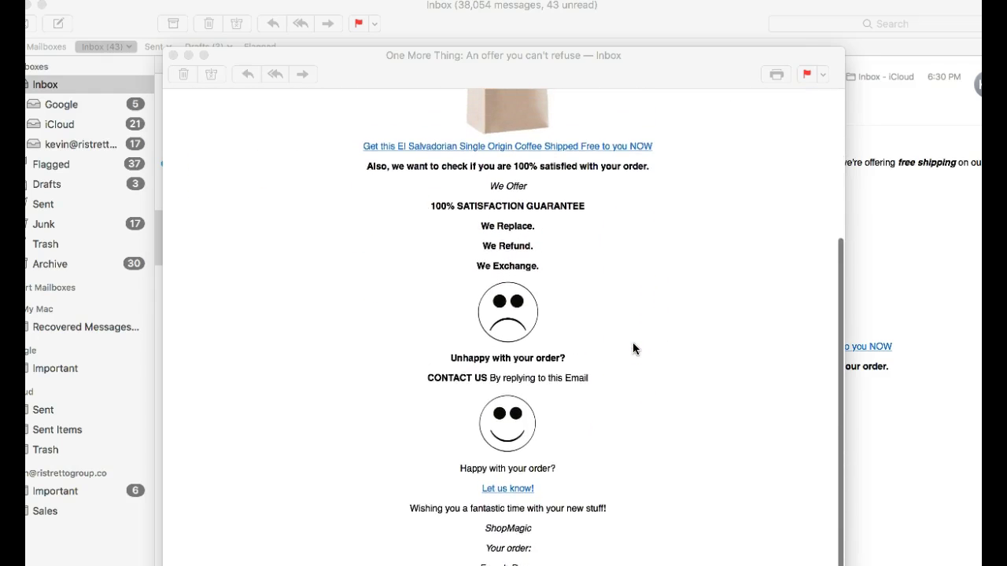
scroll(618, 357, "up", 2)
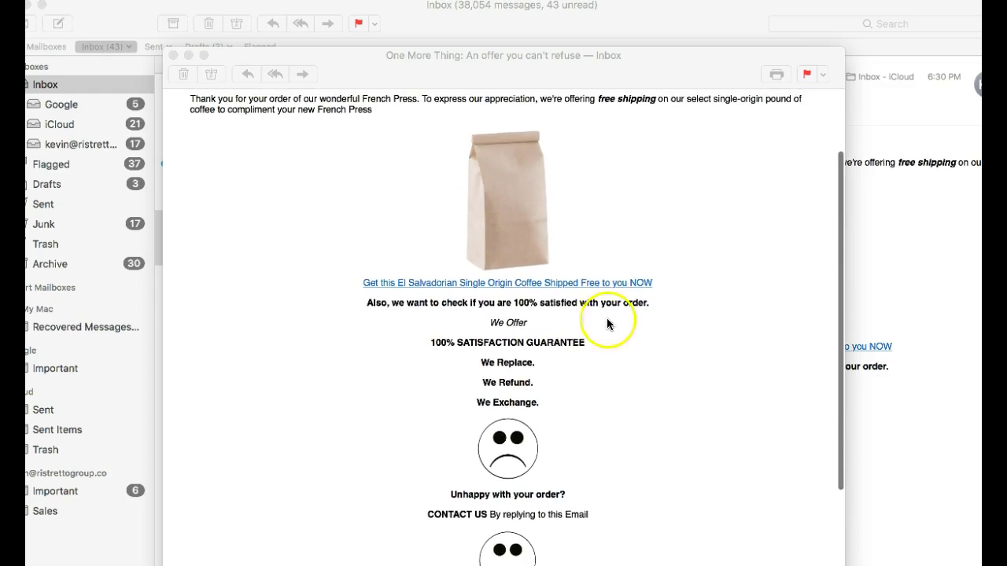
left_click(558, 283)
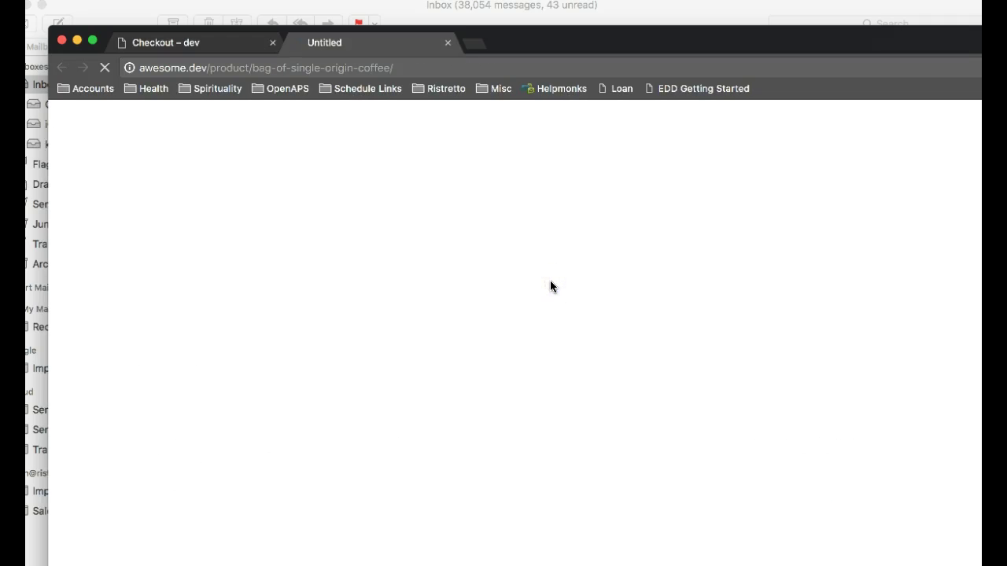
scroll(558, 338, "down", 5)
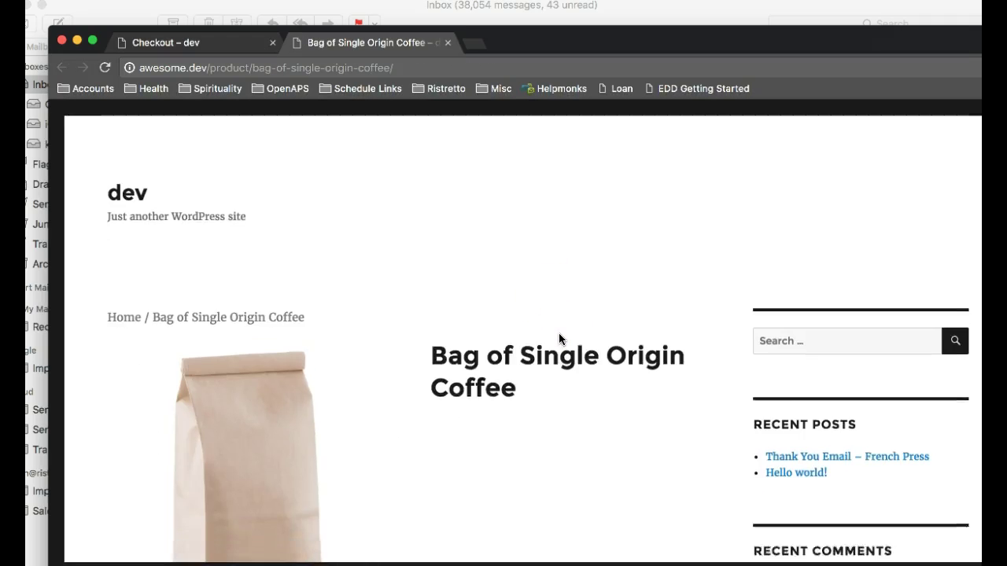
scroll(558, 339, "down", 4)
scroll(559, 339, "up", 5)
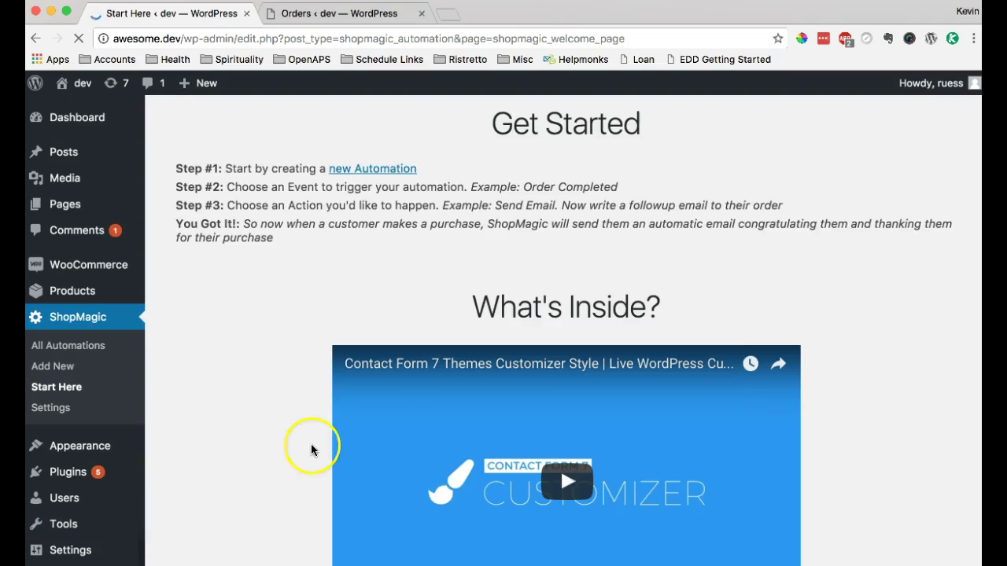
Step: Scroll through the ShopMagic Start Here page to review its add-ons section
scroll(331, 437, "down", 8)
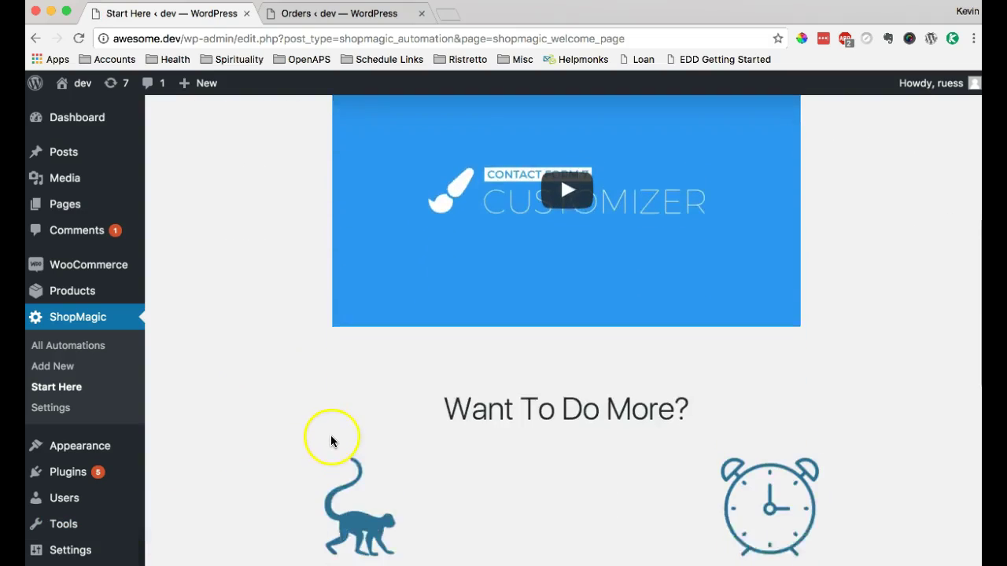
scroll(412, 398, "down", 3)
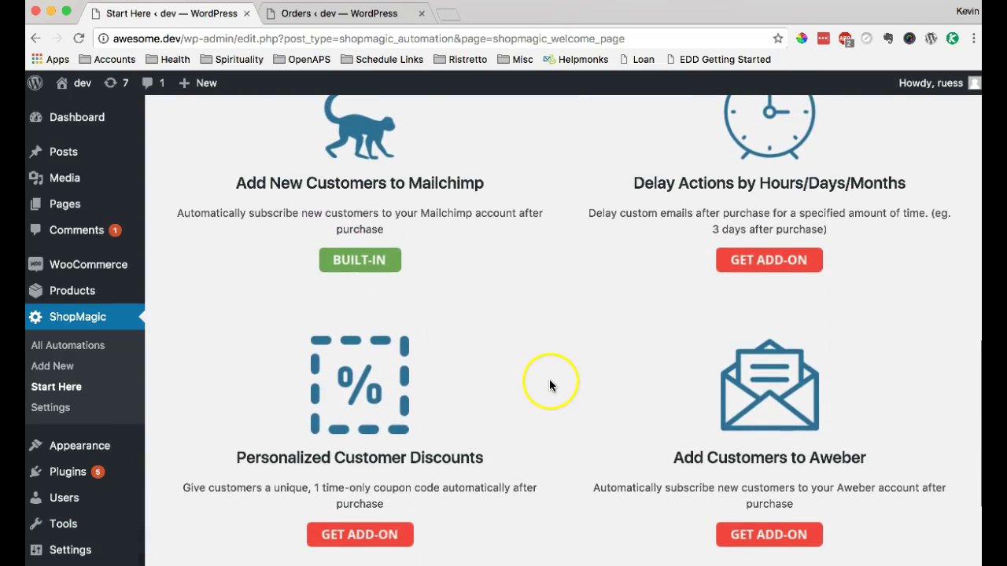
scroll(549, 379, "up", 2)
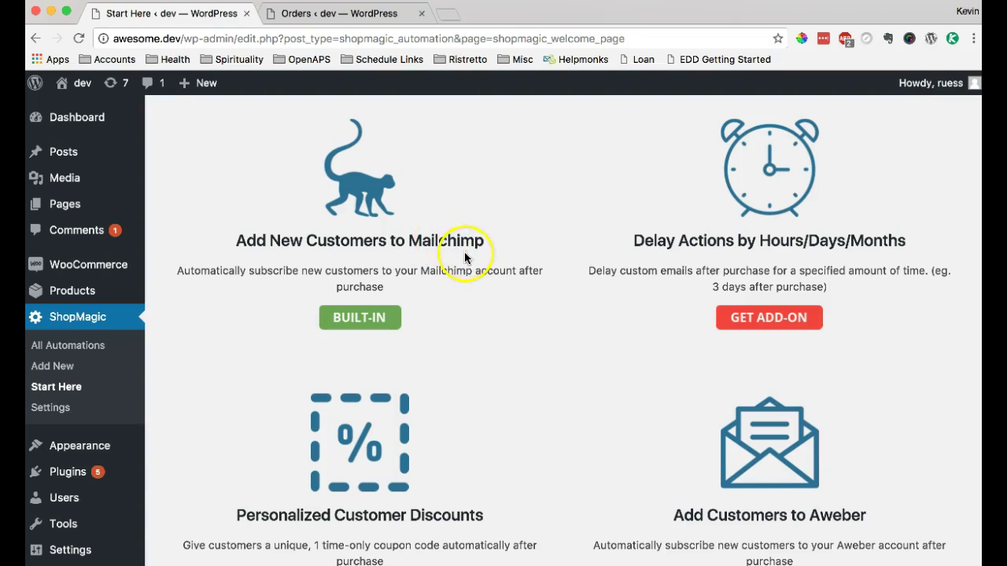
scroll(465, 254, "down", 5)
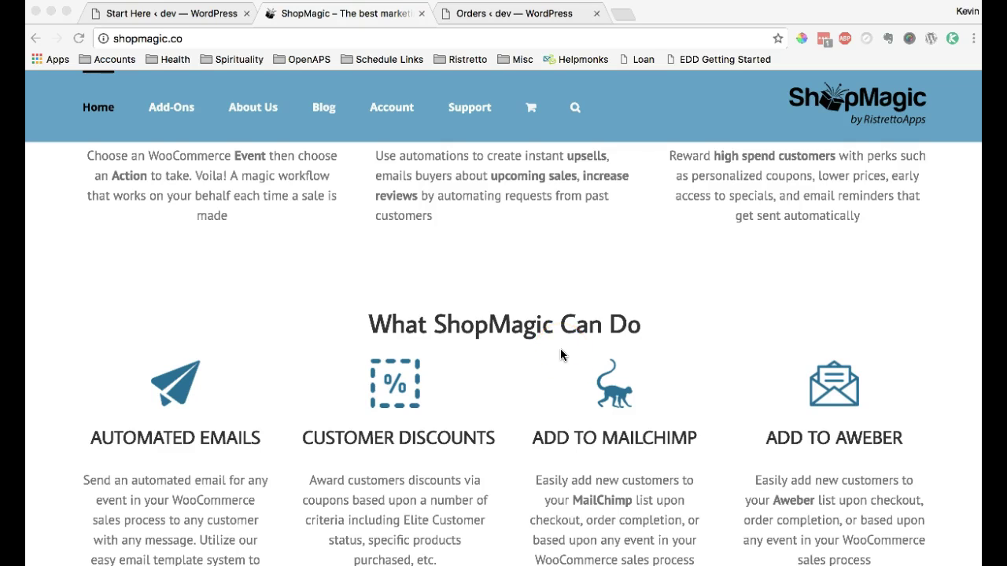
scroll(560, 354, "down", 5)
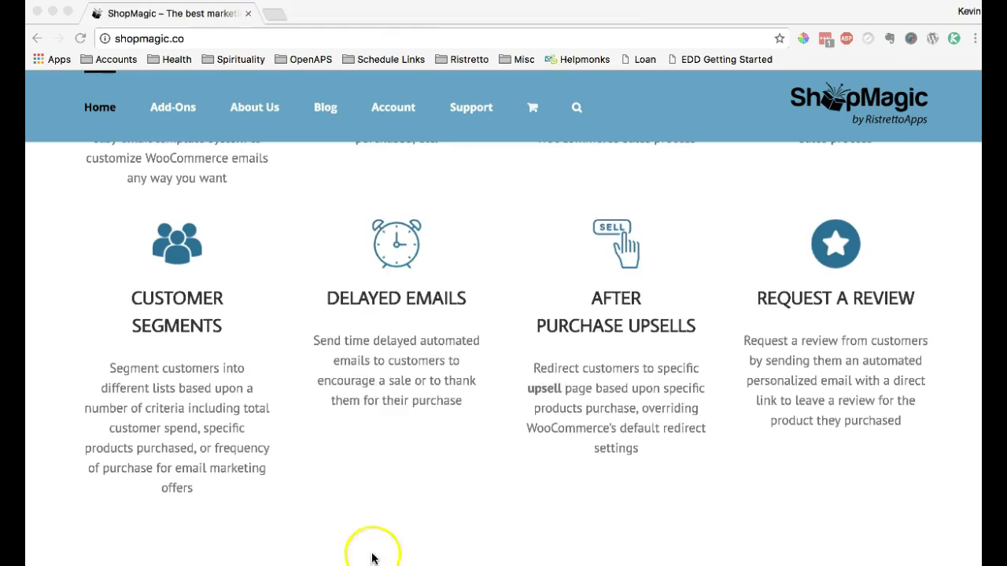
scroll(386, 511, "up", 7)
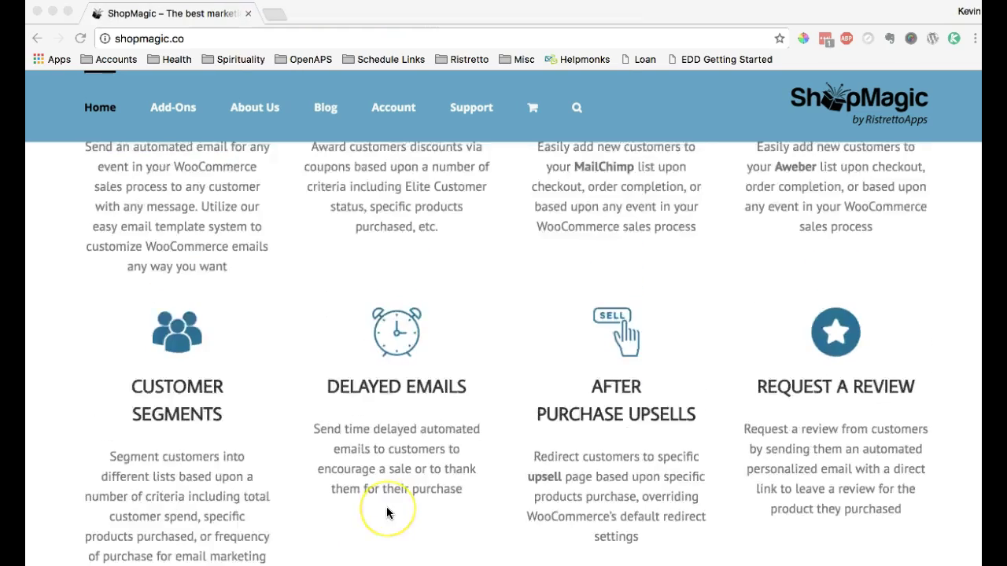
scroll(386, 513, "up", 5)
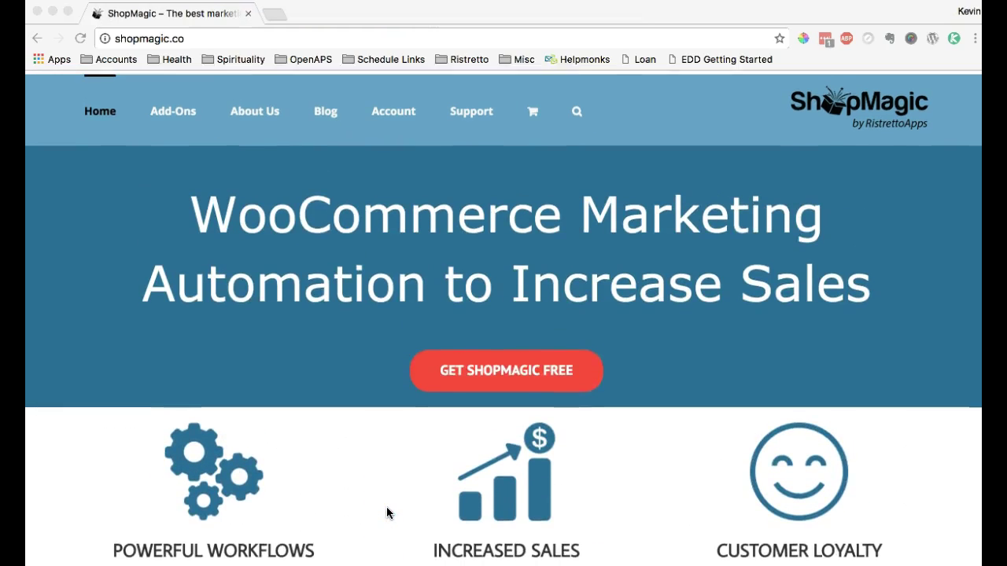